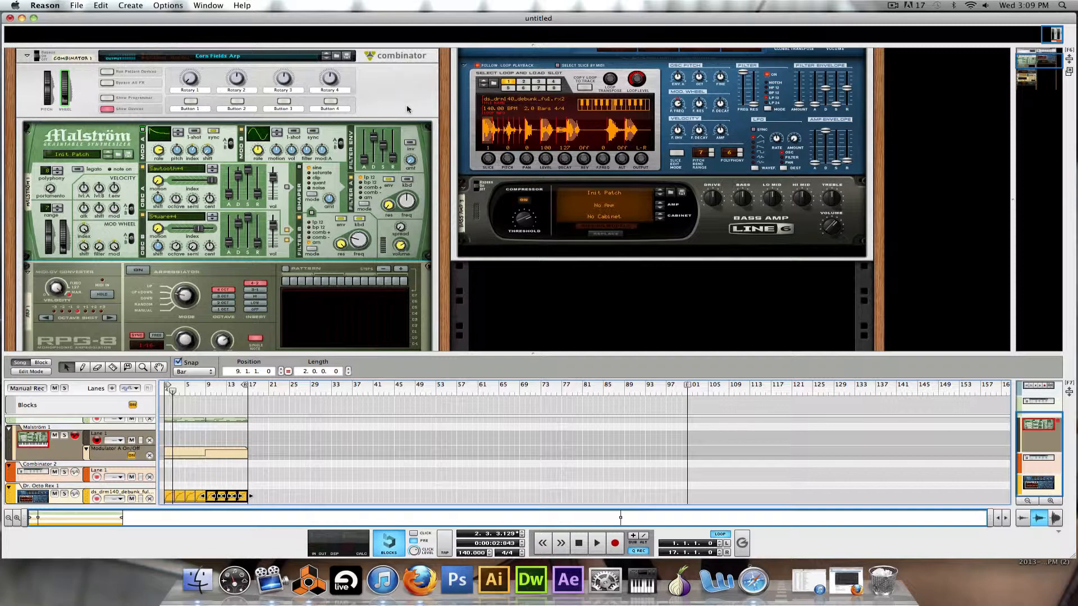
# Step: Examine the devices in the finished rack, from the Combinator and Malström down to the last bass amp
pyautogui.scroll(3, 407, 109)
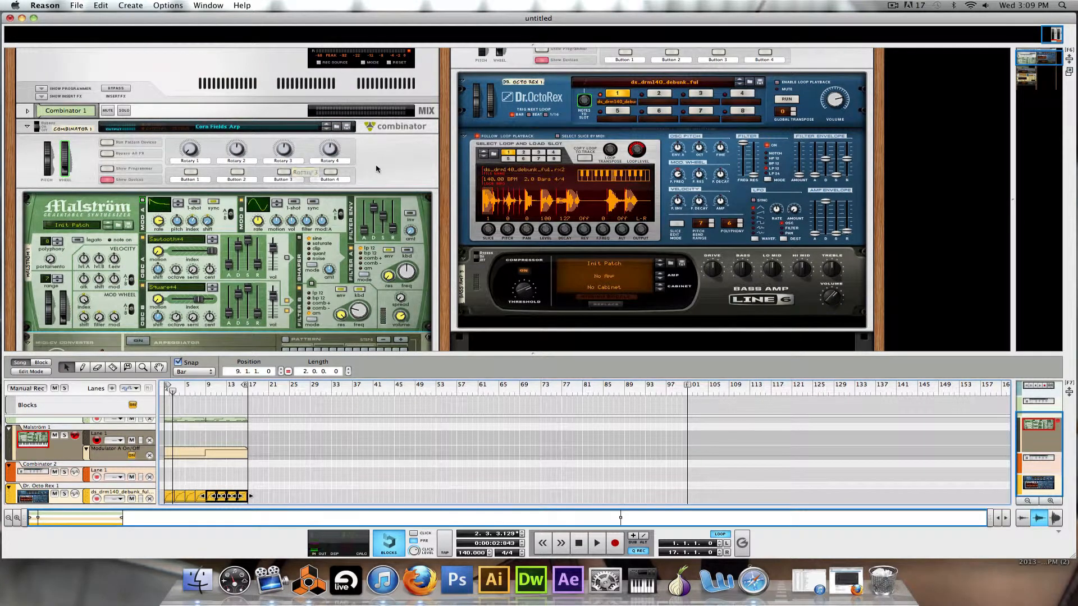
pyautogui.scroll(-8, 376, 169)
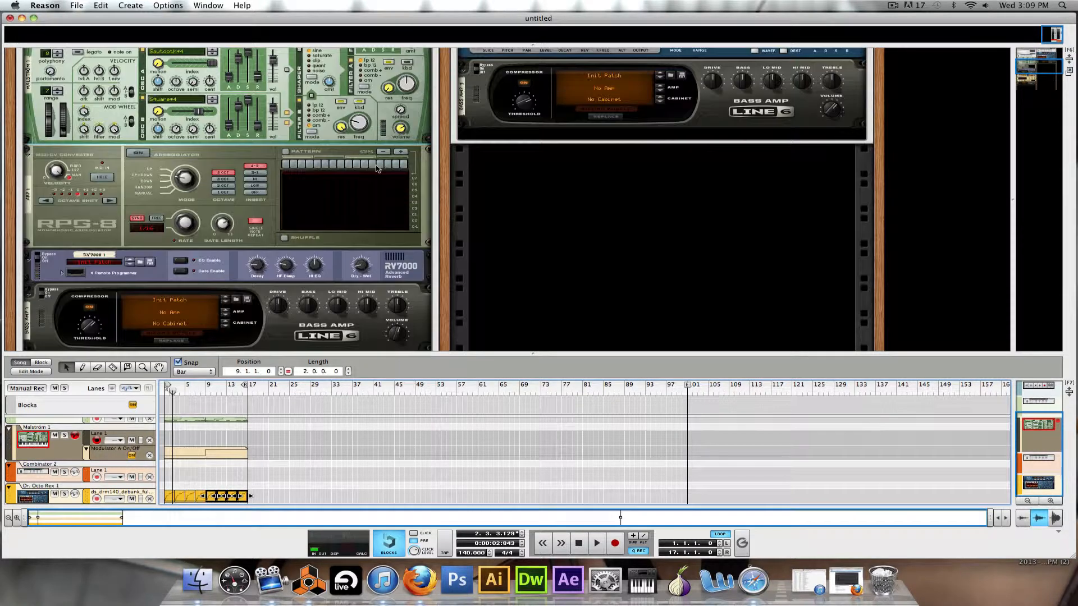
pyautogui.scroll(6, 378, 169)
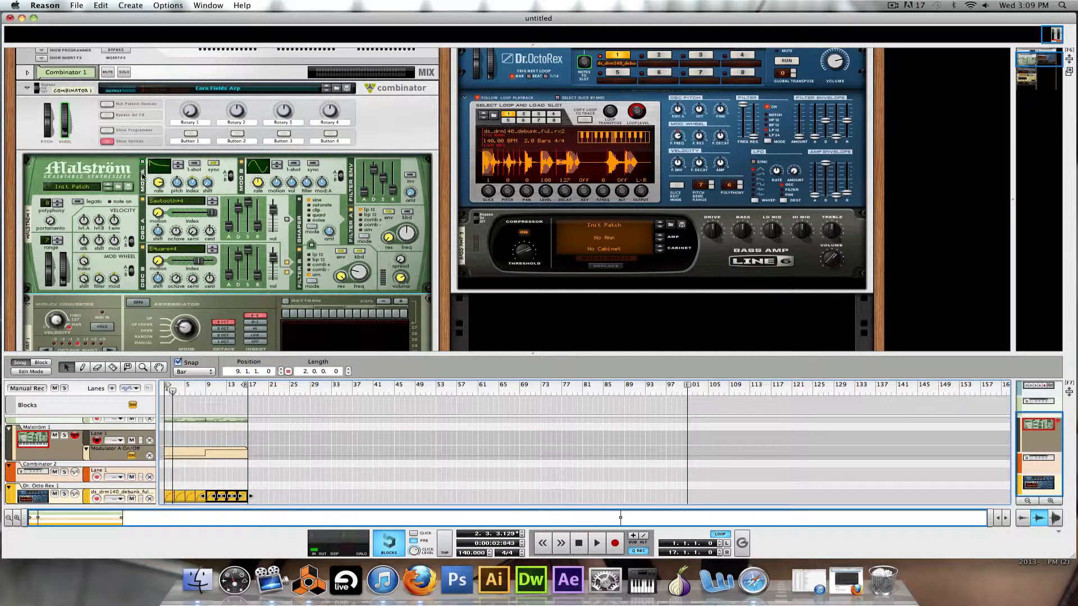
pyautogui.moveTo(199, 219)
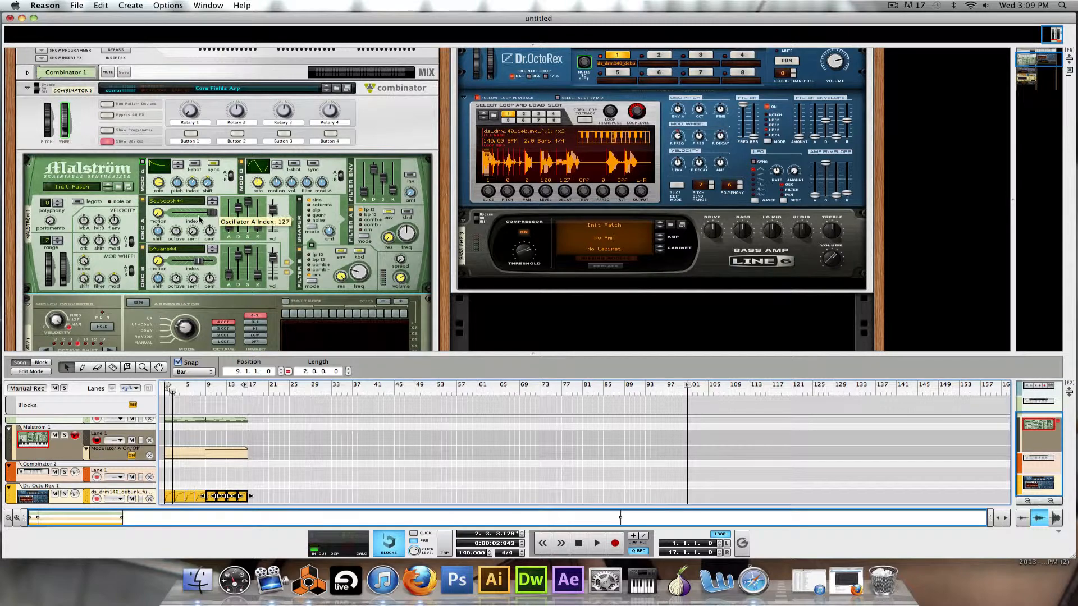
pyautogui.scroll(-10, 199, 219)
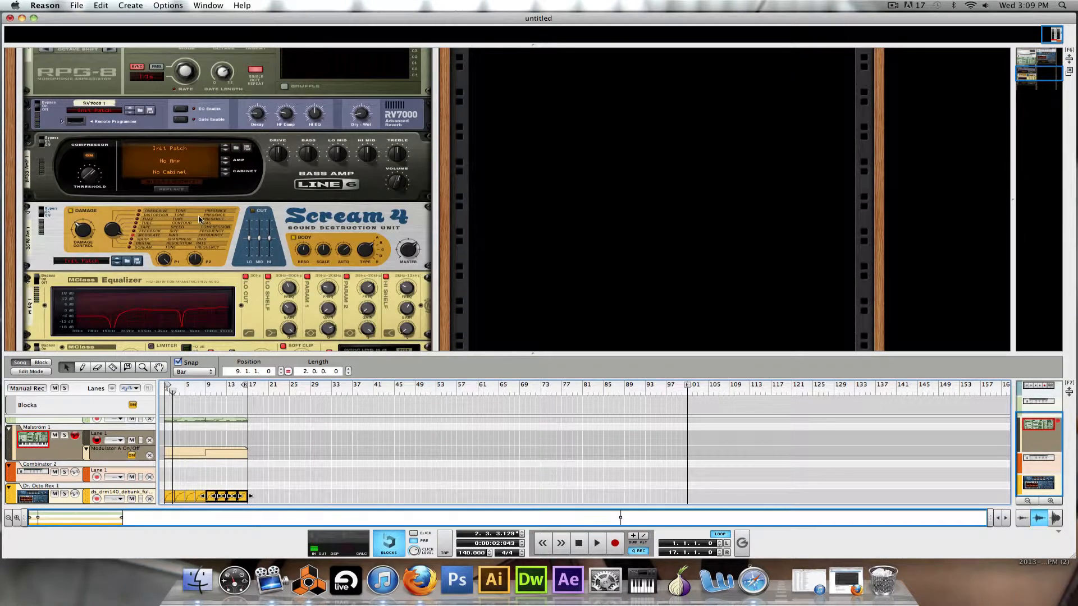
pyautogui.scroll(-5, 199, 219)
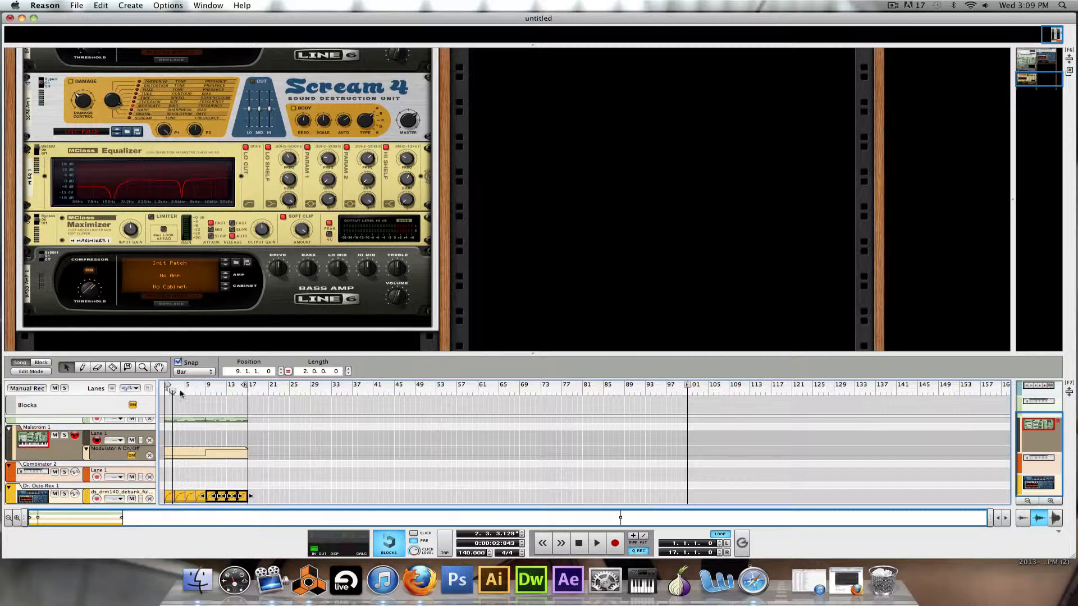
# Step: Move the song position back to bar 1 and adjust the height of the sequencer area
pyautogui.moveTo(173, 392); pyautogui.dragTo(166, 376)
pyautogui.moveTo(257, 355); pyautogui.dragTo(270, 277)
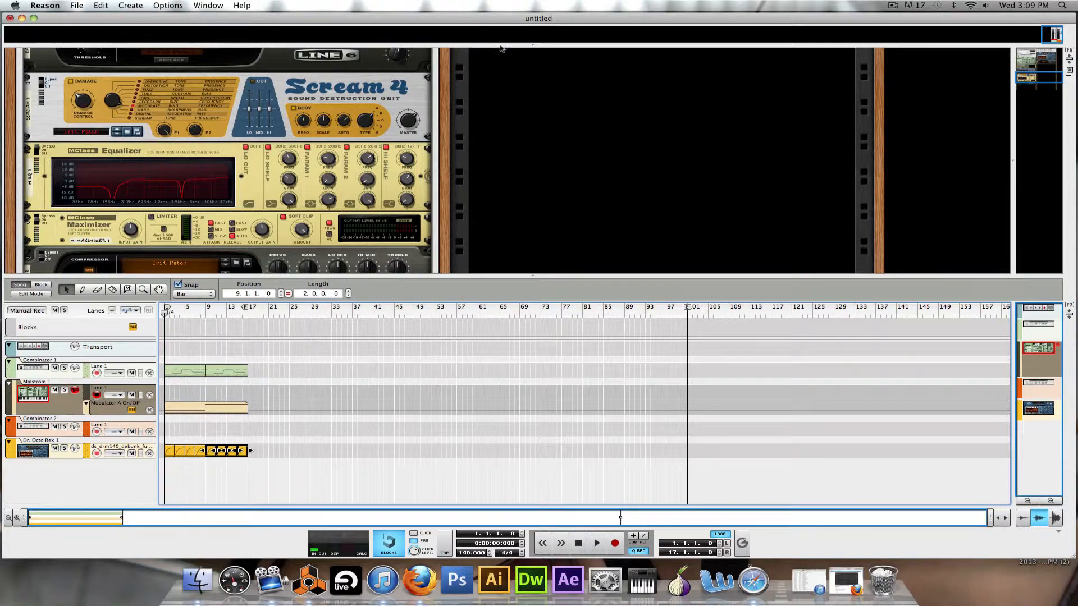
pyautogui.moveTo(358, 276); pyautogui.dragTo(359, 328)
# Step: Play the song to audition the finished Malström patch, and toggle its Modulator A
pyautogui.scroll(10, 210, 216)
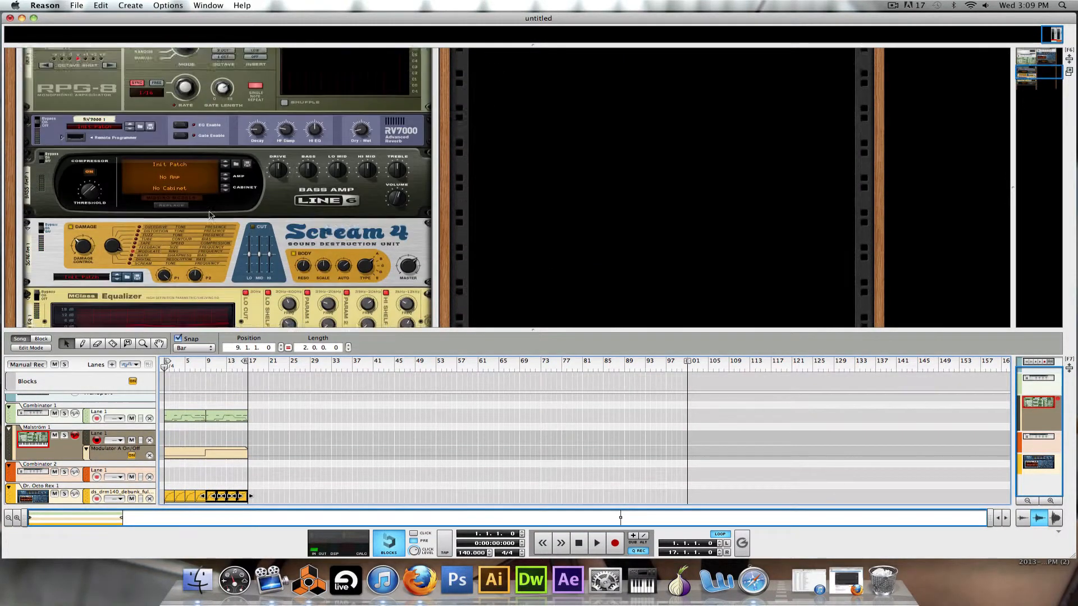
pyautogui.scroll(3, 210, 215)
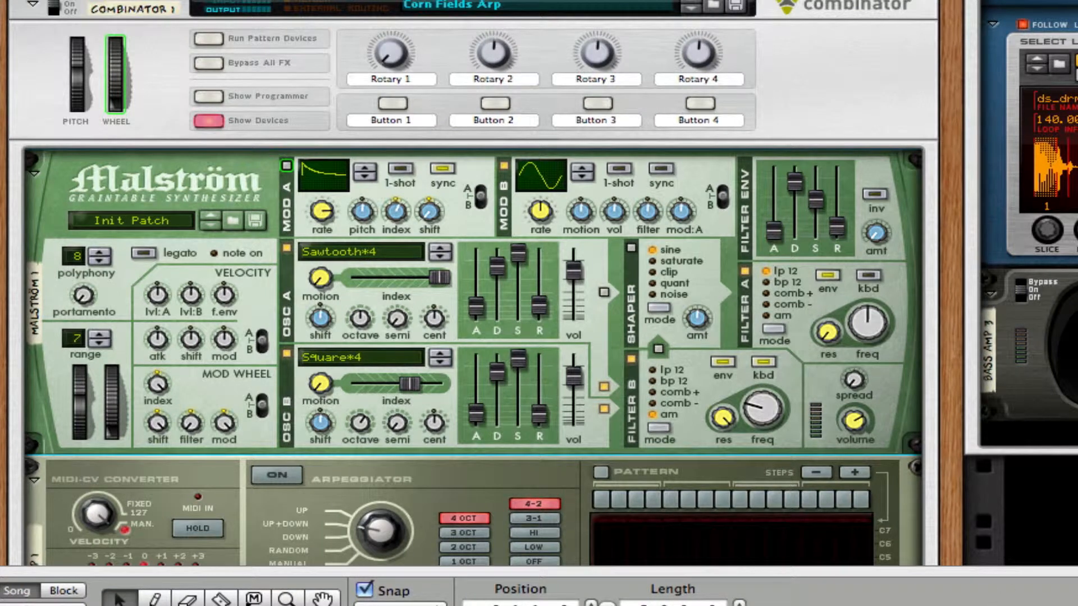
pyautogui.press('space')
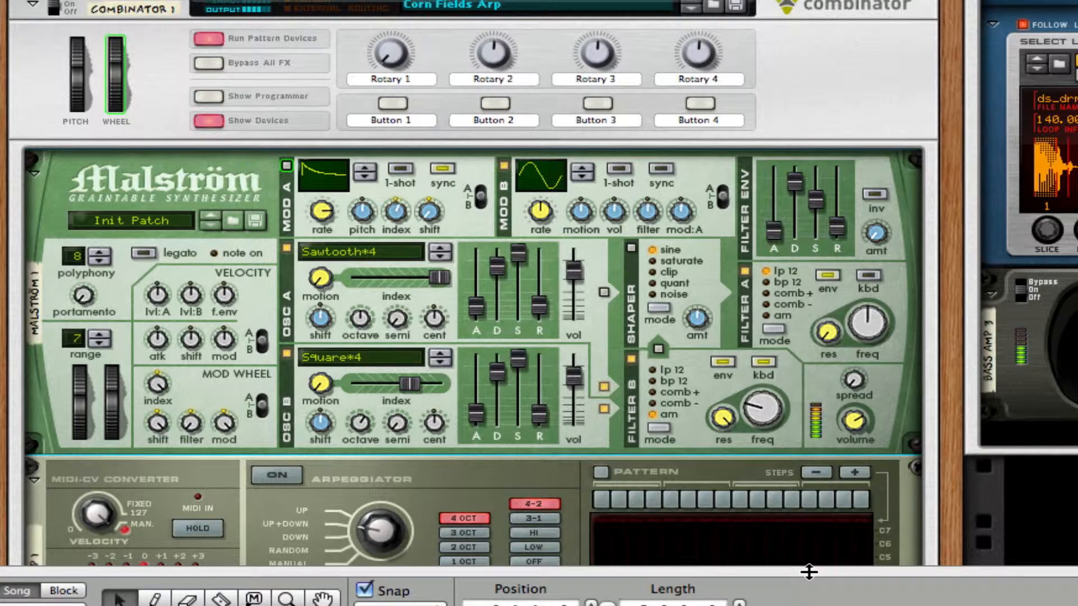
pyautogui.scroll(-2, 602, 469)
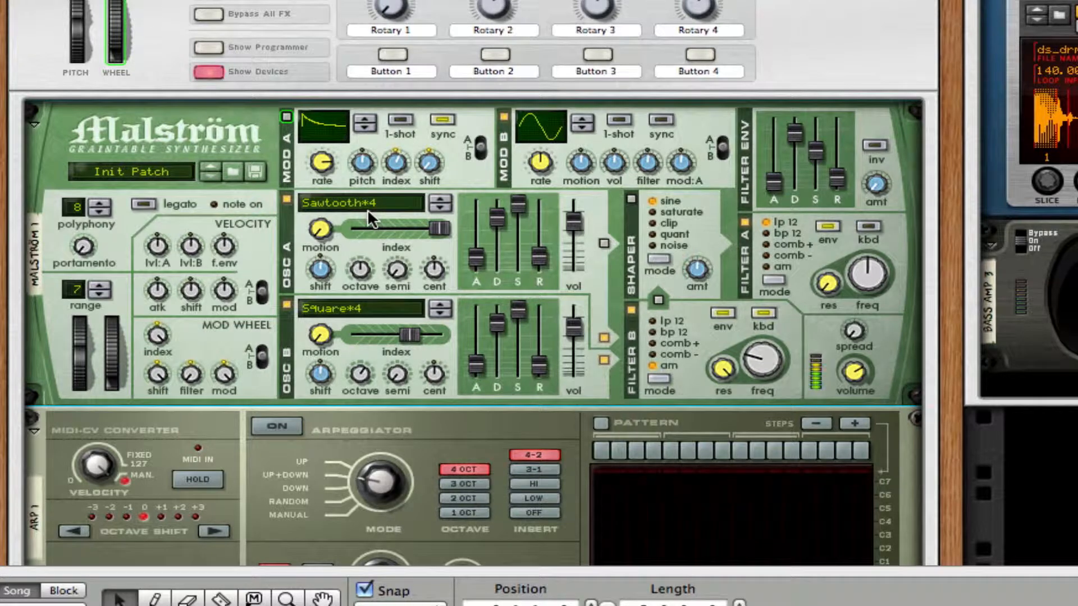
pyautogui.click(285, 117)
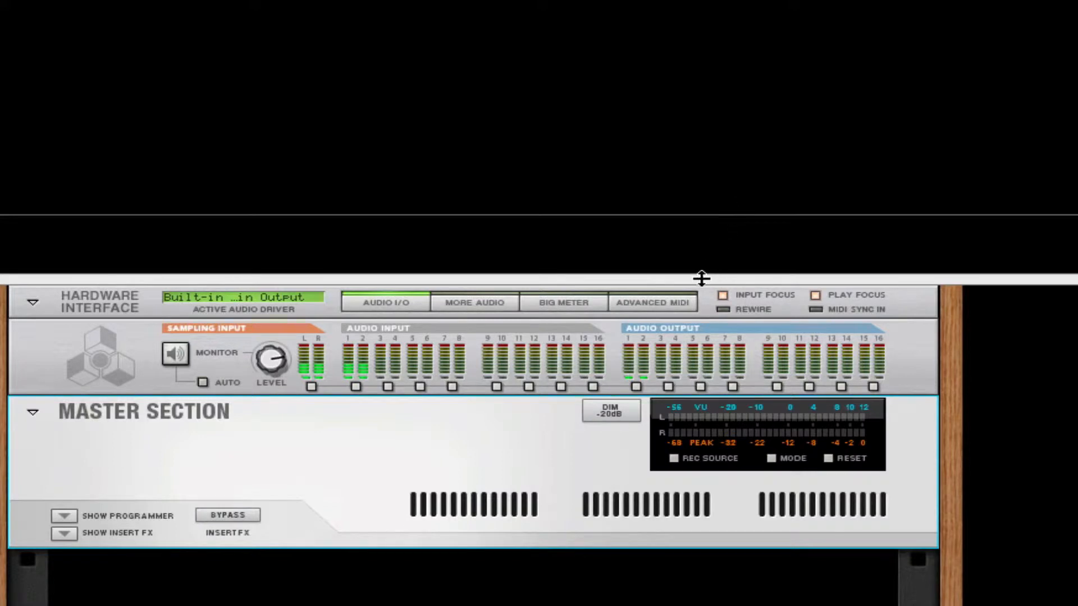
# Step: Enlarge the rack area of the new song and create a Combinator below the Master Section
pyautogui.moveTo(702, 279); pyautogui.dragTo(702, 0)
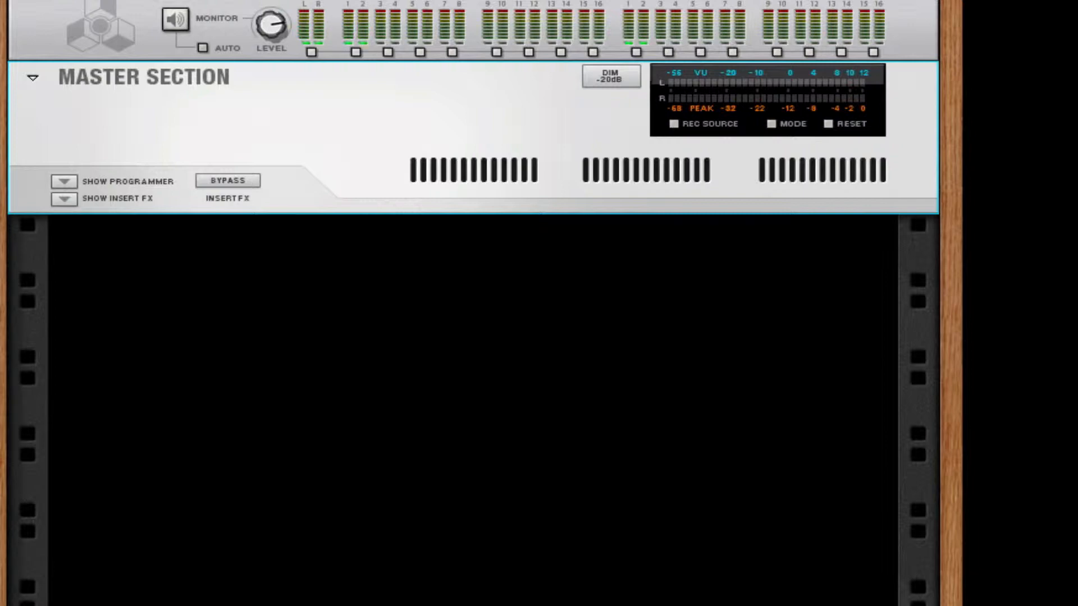
pyautogui.click(501, 79)
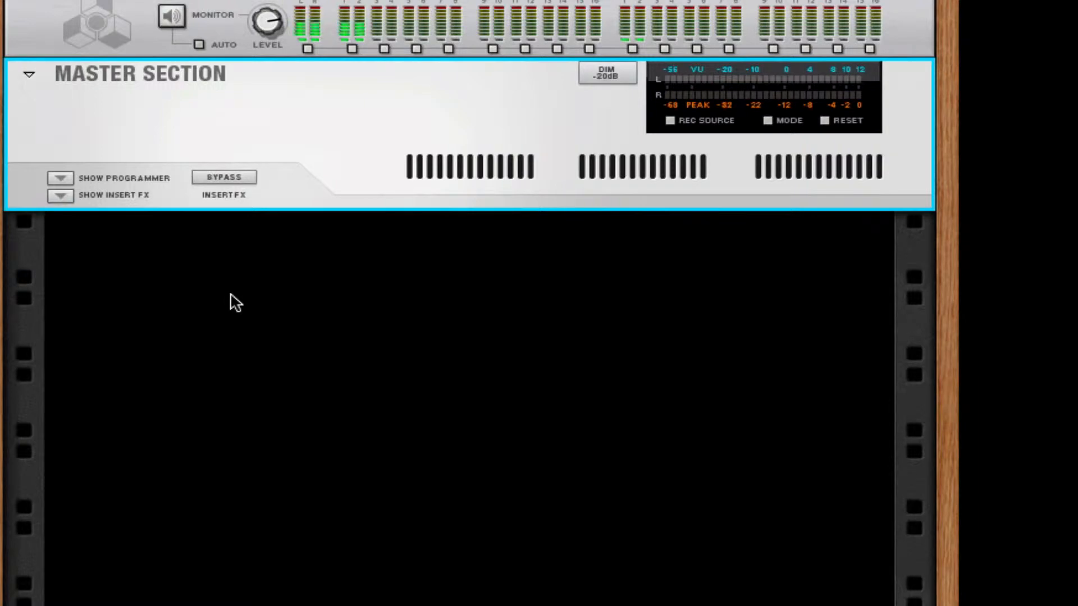
pyautogui.rightClick(224, 286)
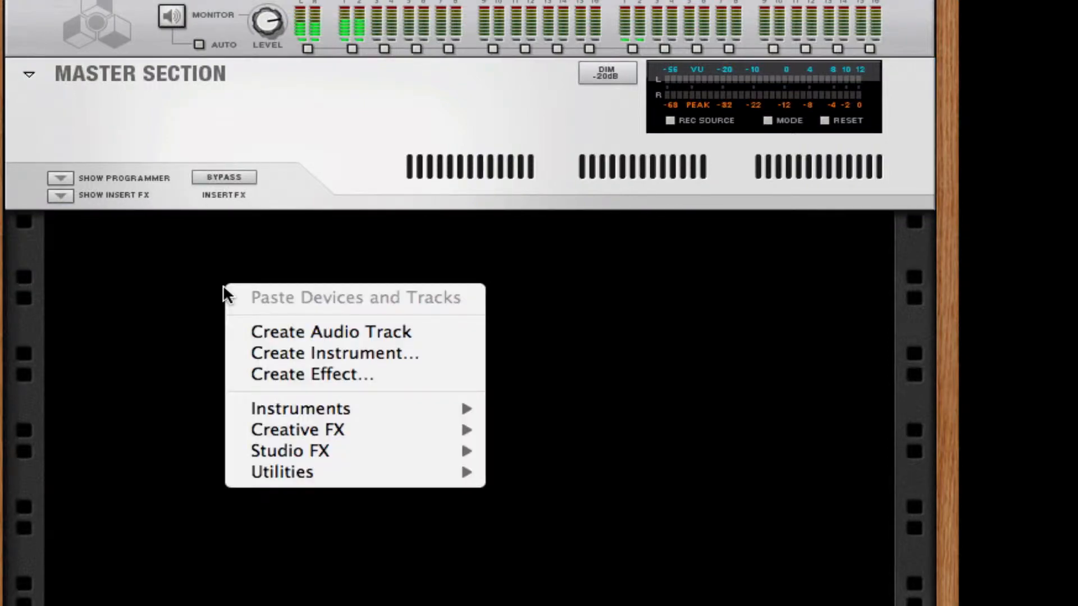
pyautogui.click(224, 285)
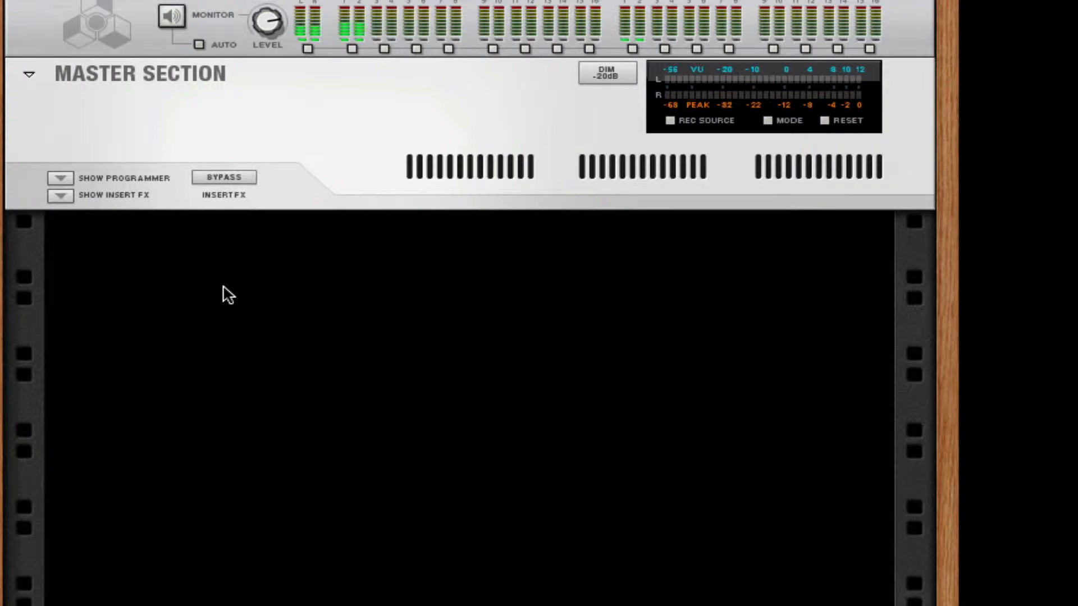
pyautogui.rightClick(226, 294)
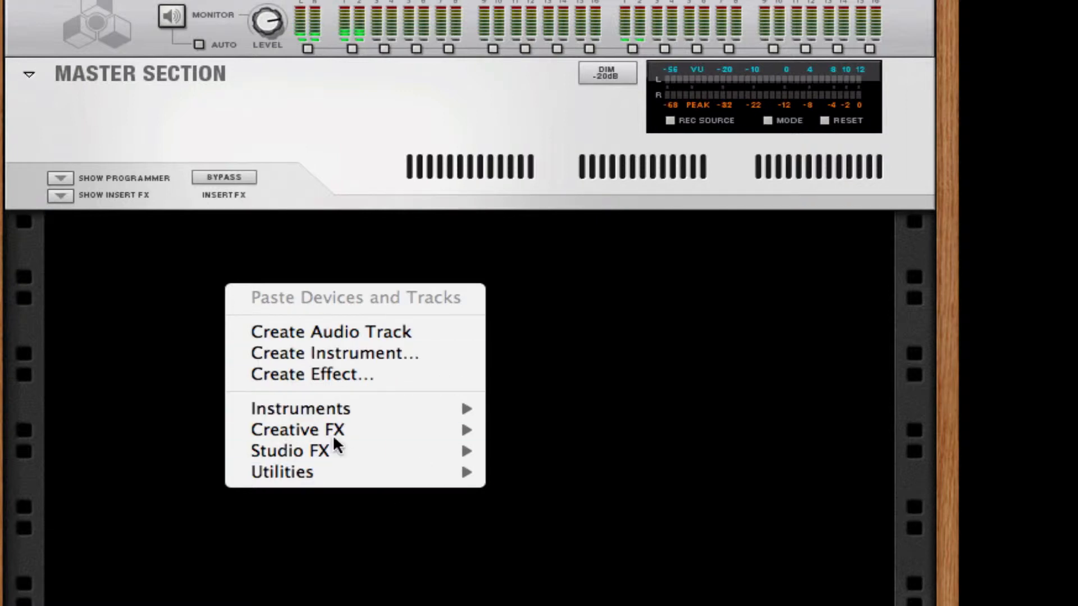
pyautogui.moveTo(365, 455)
pyautogui.moveTo(349, 466)
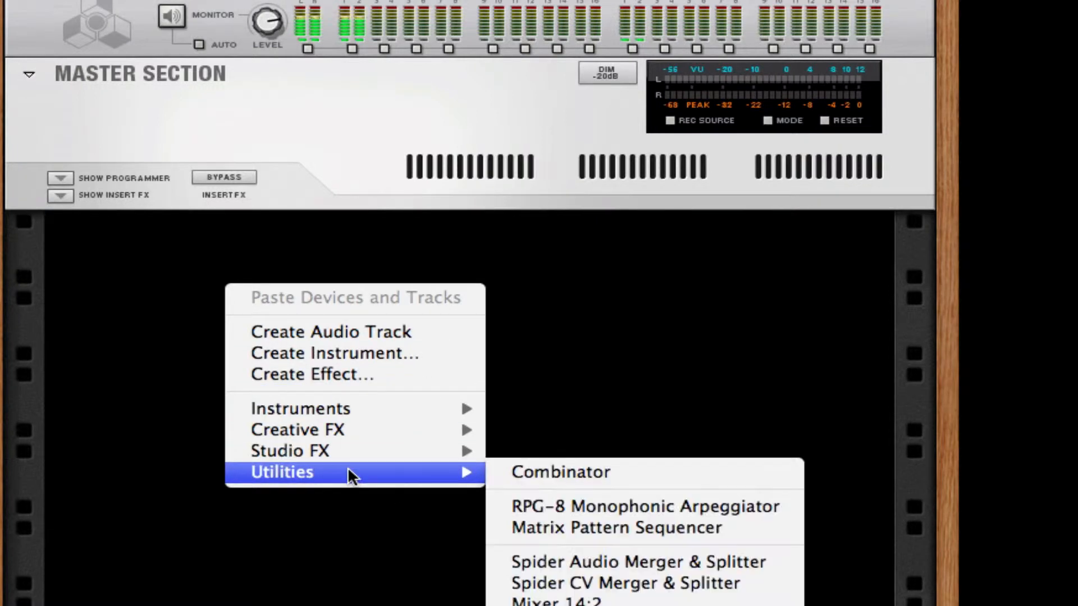
pyautogui.click(576, 471)
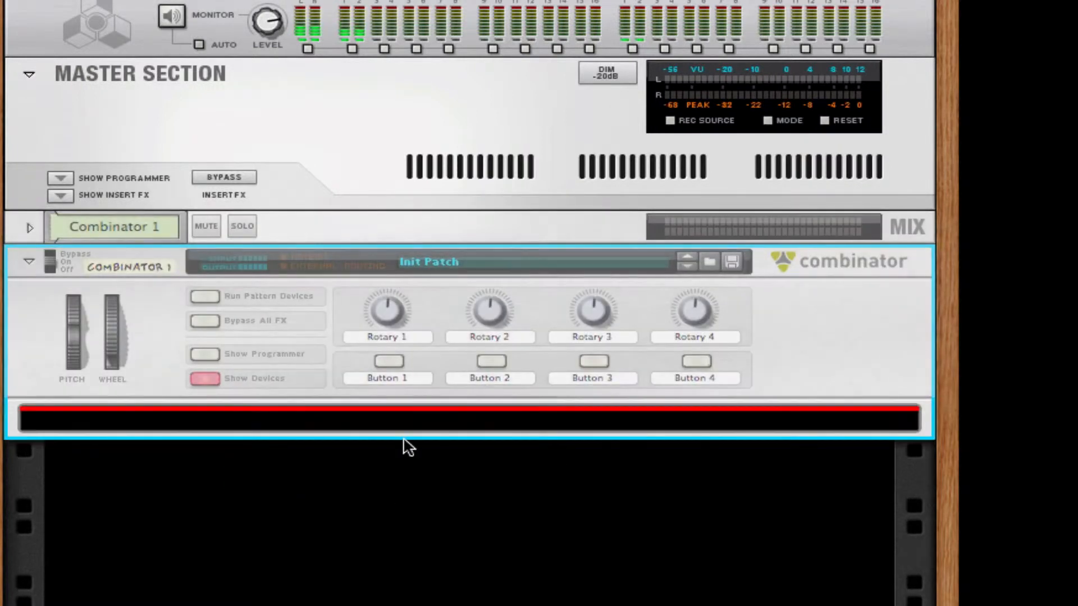
# Step: Create a Malström synthesizer inside the empty device area of the Combinator
pyautogui.rightClick(405, 426)
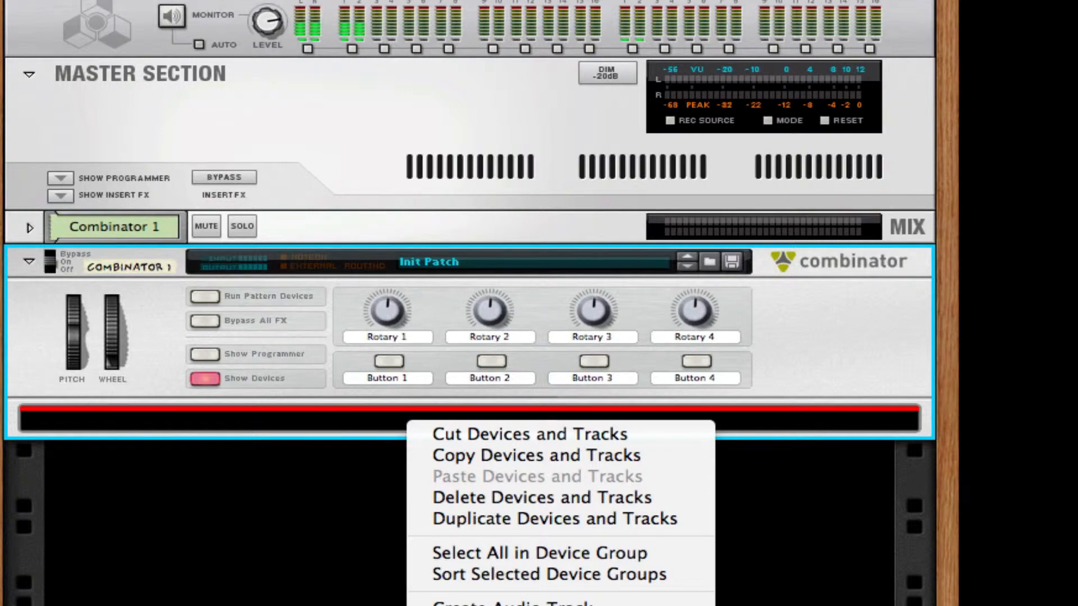
pyautogui.click(775, 605)
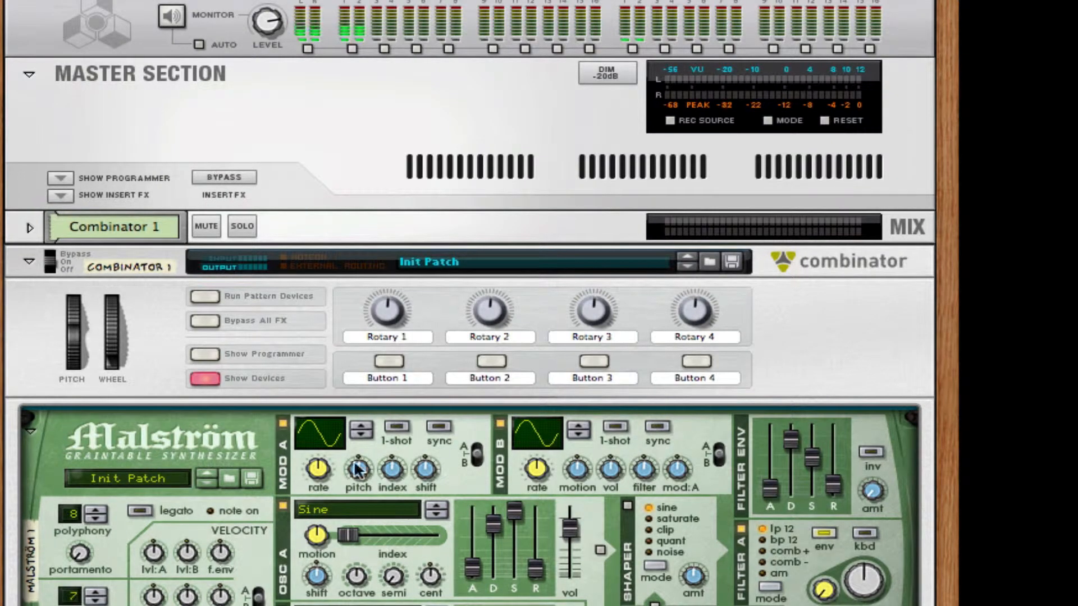
pyautogui.rightClick(240, 436)
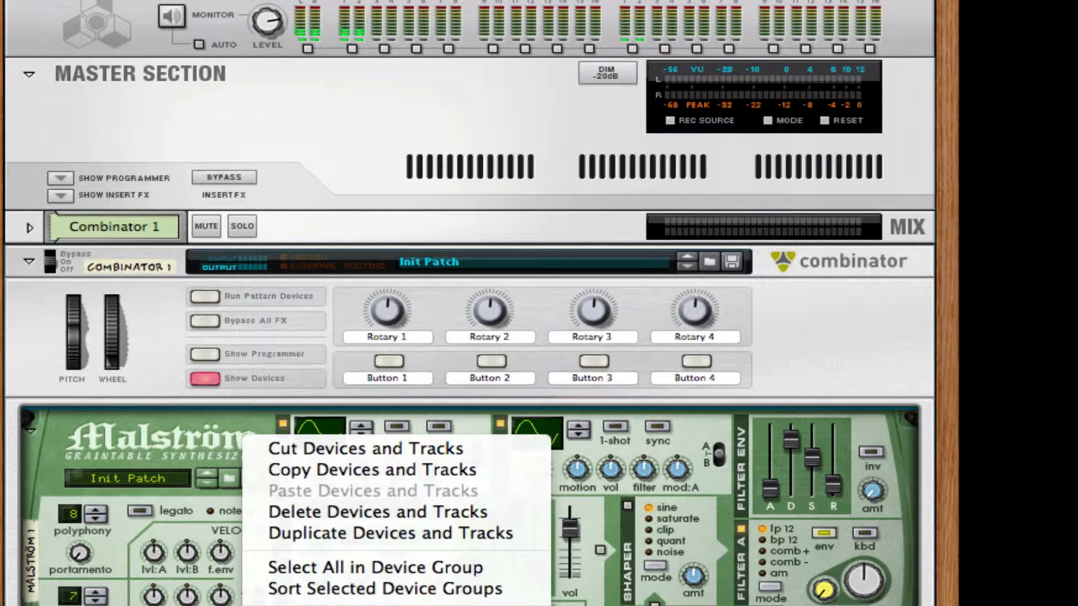
pyautogui.click(545, 587)
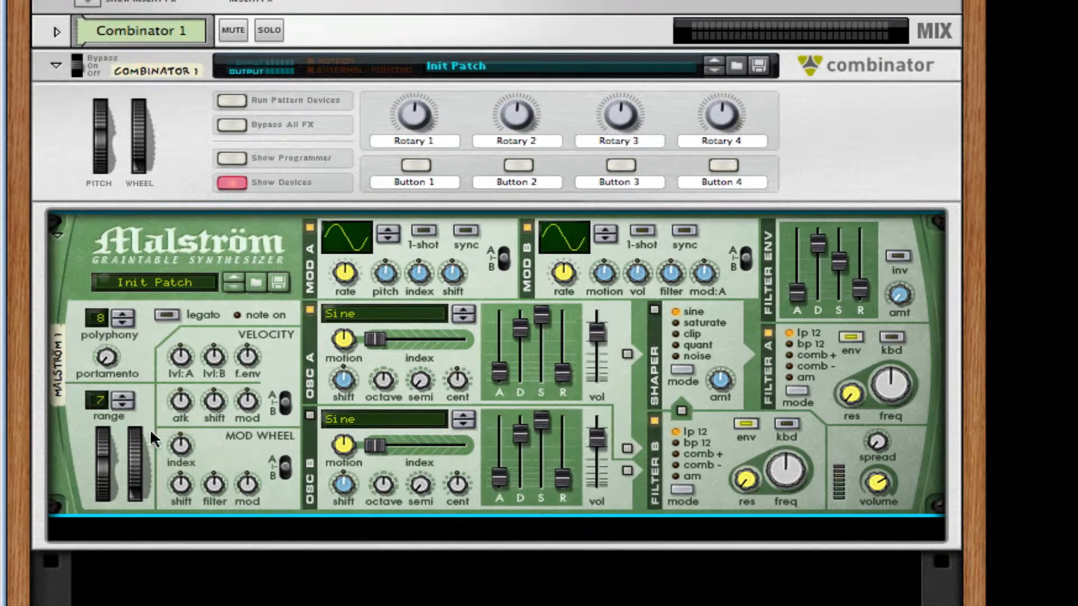
# Step: Raise the Malström's mod wheel amounts for index, shift and modulator, and lower the filter amount
pyautogui.moveTo(184, 451); pyautogui.dragTo(224, 184)
pyautogui.moveTo(180, 492); pyautogui.dragTo(213, 131)
pyautogui.moveTo(207, 492); pyautogui.dragTo(242, 605)
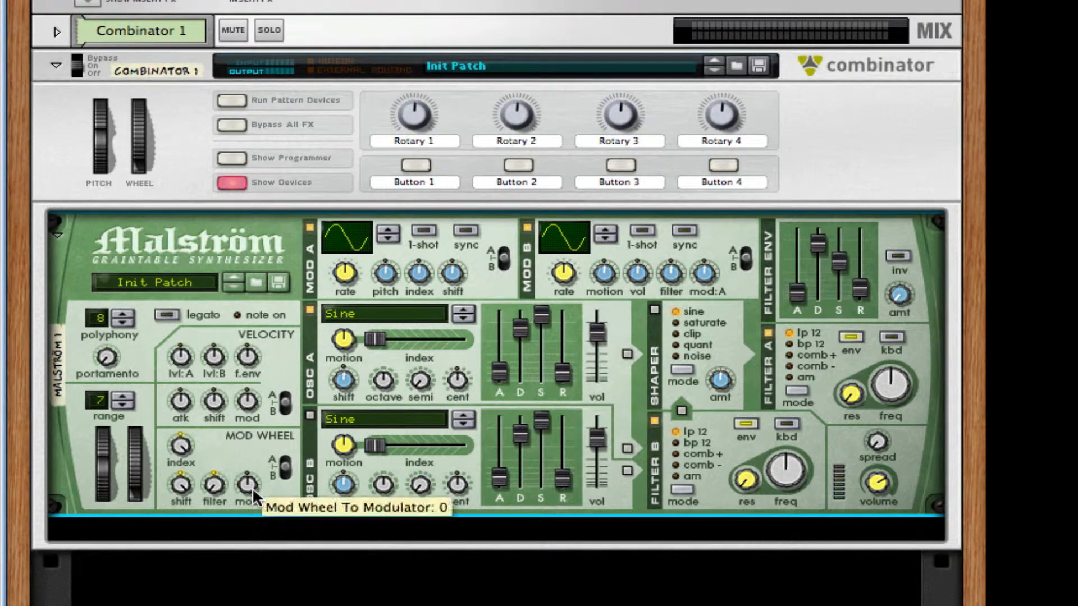
pyautogui.moveTo(252, 487); pyautogui.dragTo(232, 96)
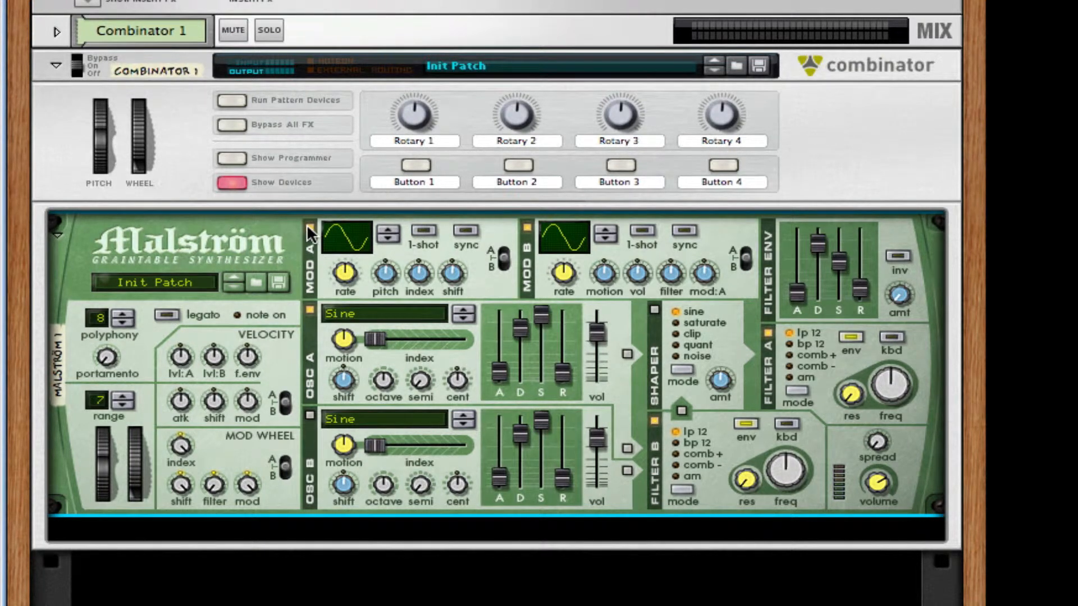
# Step: Switch off Modulator B, and give Modulator A curve 9 with sync enabled
pyautogui.click(526, 227)
pyautogui.click(310, 227)
pyautogui.moveTo(365, 224); pyautogui.dragTo(365, 214)
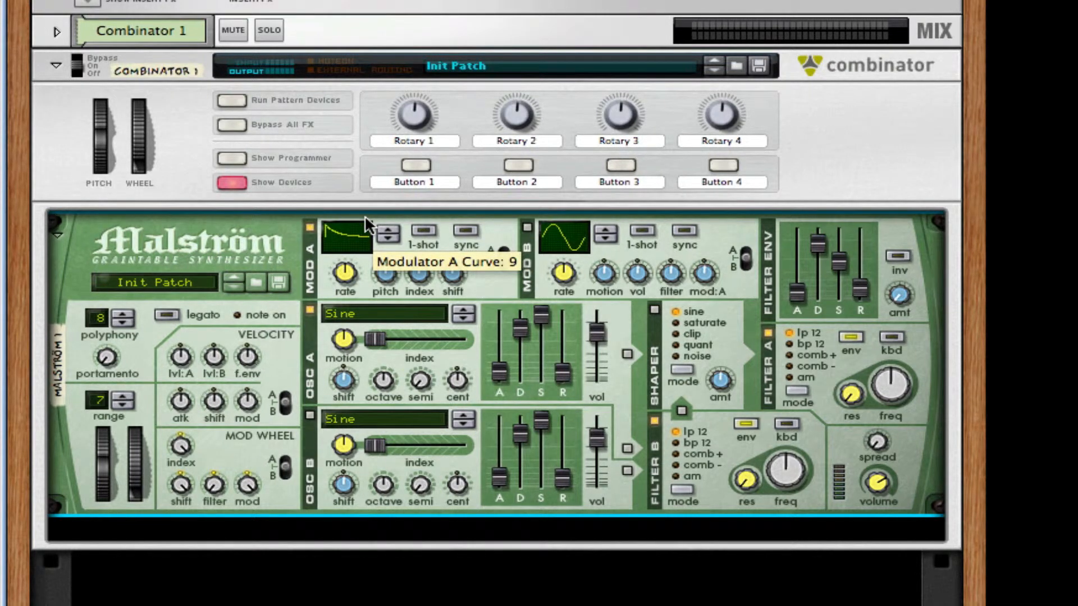
pyautogui.click(467, 230)
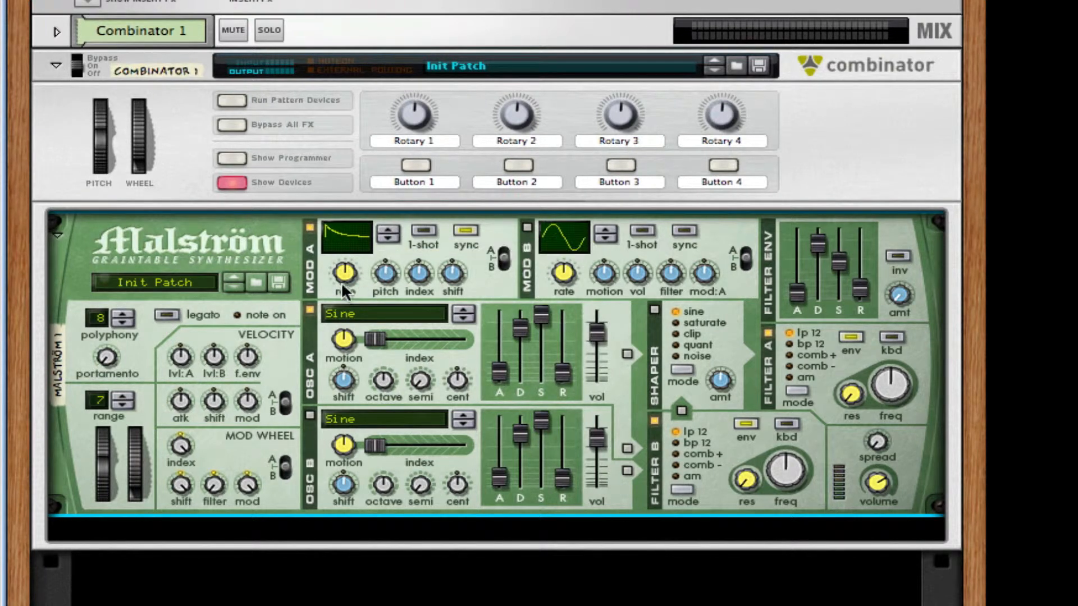
# Step: Raise Modulator A's rate and index, lower its shift, and switch the modulator off
pyautogui.moveTo(341, 267); pyautogui.dragTo(345, 270)
pyautogui.moveTo(410, 277); pyautogui.dragTo(410, 271)
pyautogui.moveTo(450, 271); pyautogui.dragTo(480, 440)
pyautogui.click(309, 227)
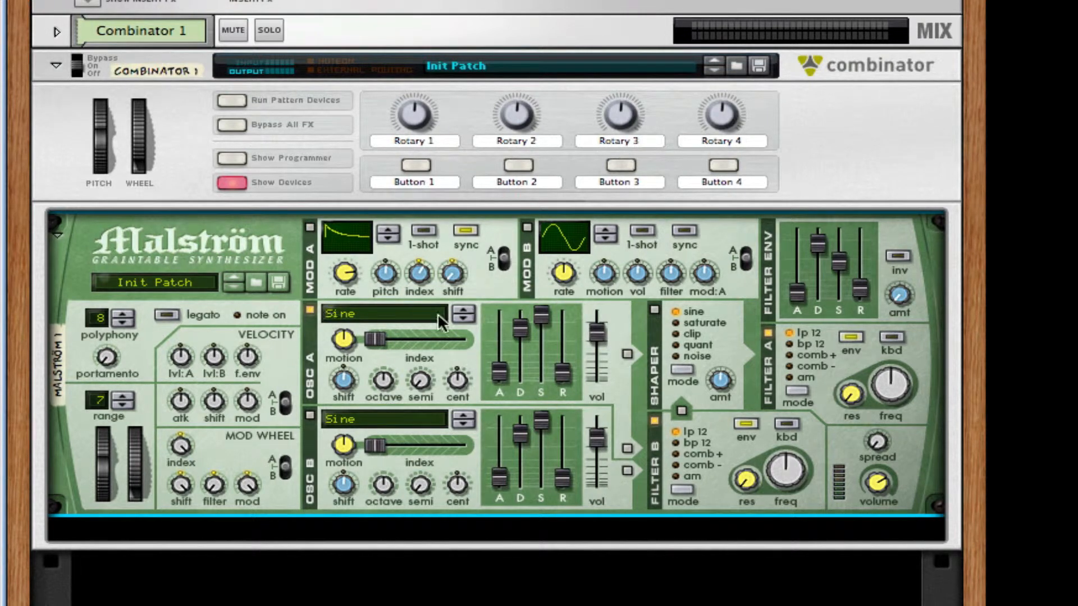
# Step: Set Oscillator A to the Sawtooth*4 wave with motion at -64 and index at maximum
pyautogui.click(365, 319)
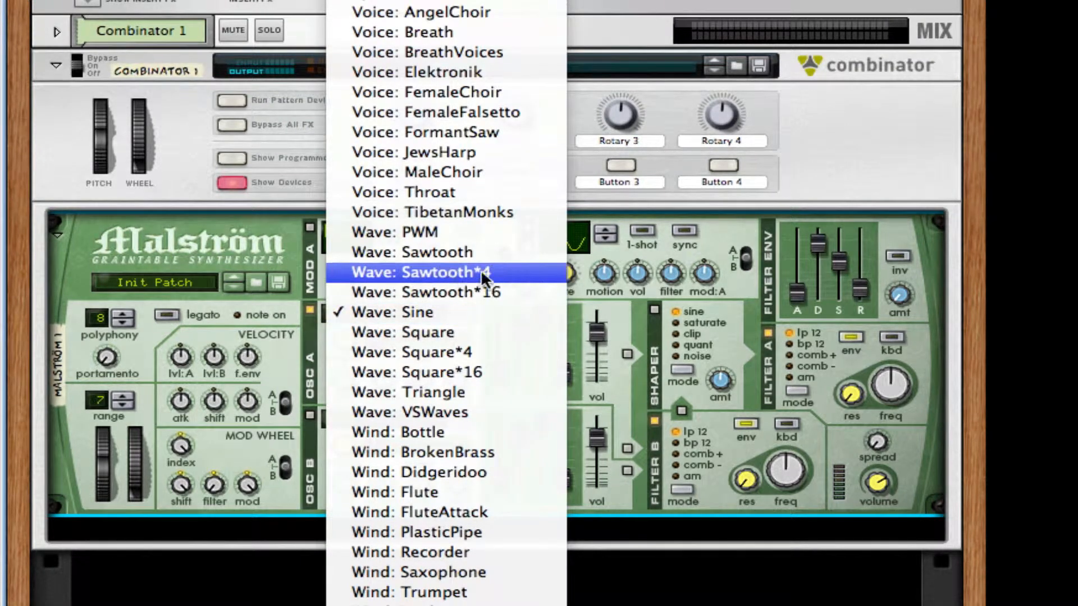
pyautogui.click(515, 272)
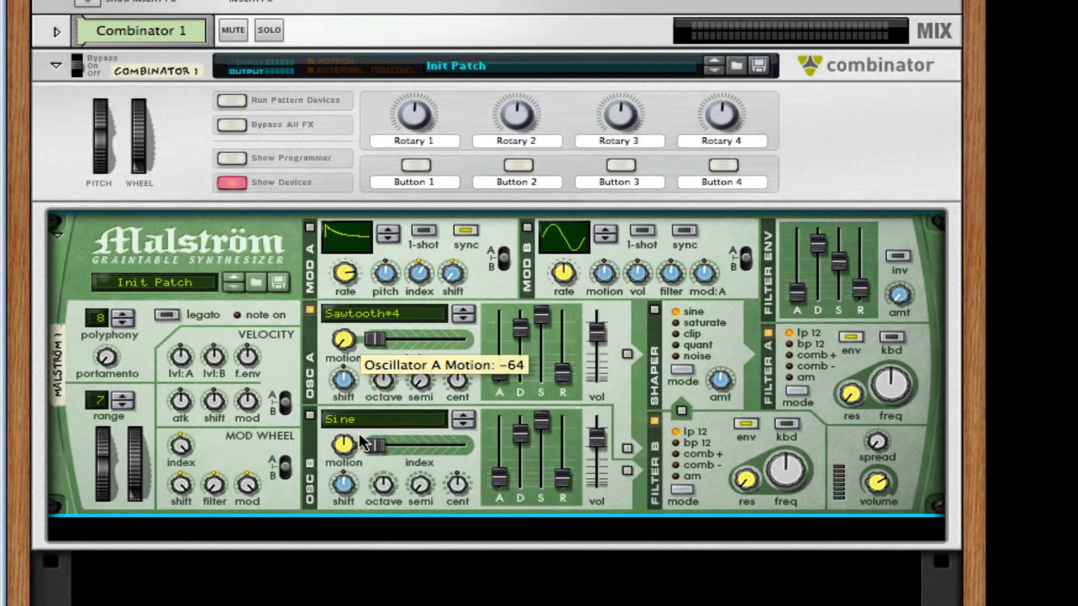
pyautogui.moveTo(415, 335); pyautogui.dragTo(724, 325)
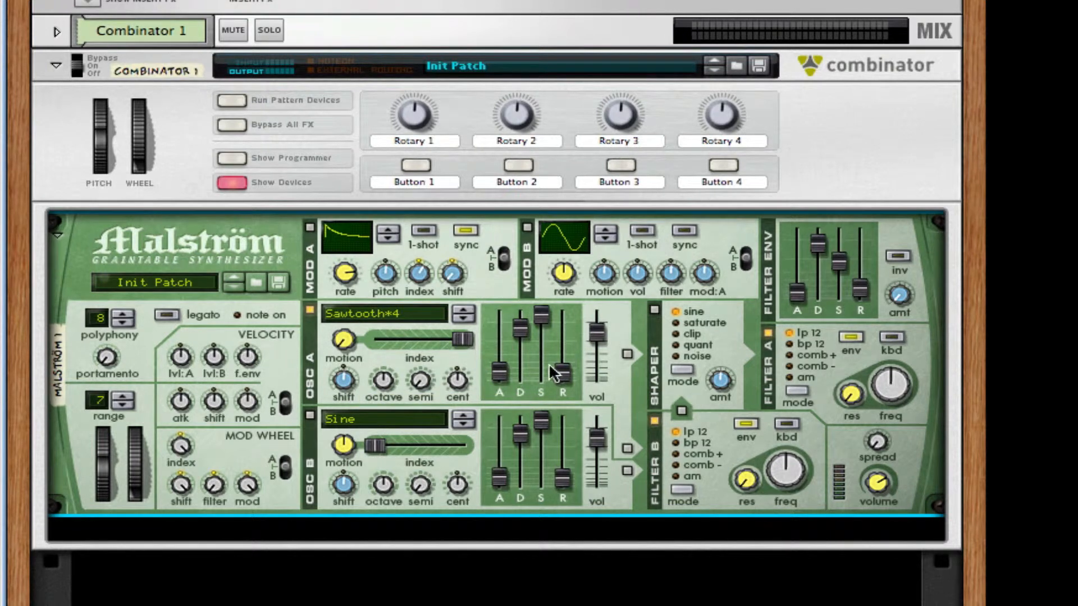
# Step: Slightly raise attack and release on both oscillators, with Oscillator A's decay at maximum and Oscillator B's attack at 23
pyautogui.moveTo(501, 375); pyautogui.dragTo(561, 365)
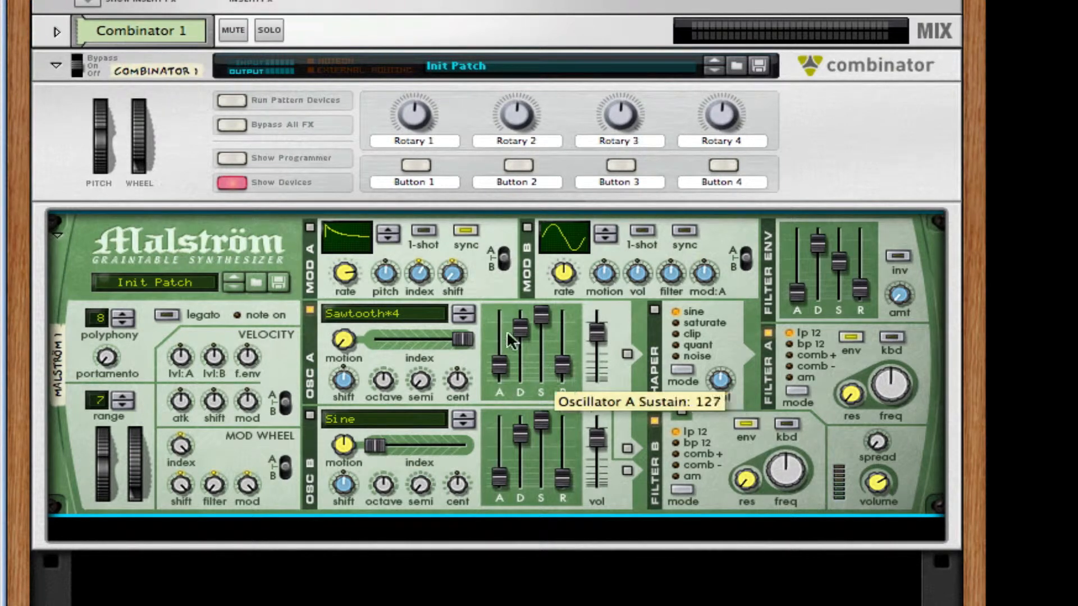
pyautogui.moveTo(520, 330); pyautogui.dragTo(528, 312)
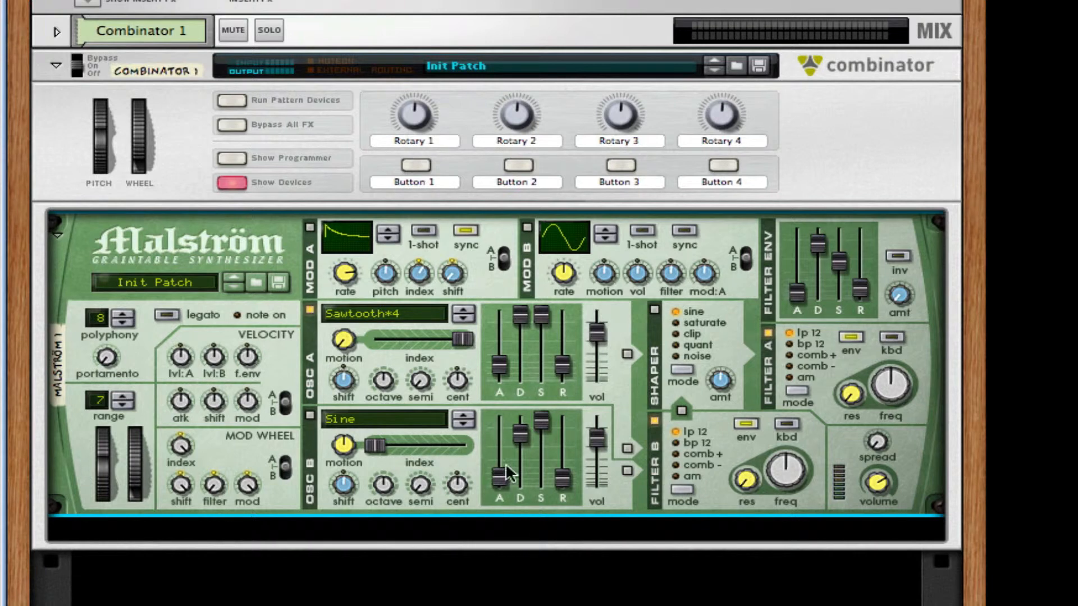
pyautogui.moveTo(503, 479); pyautogui.dragTo(500, 472)
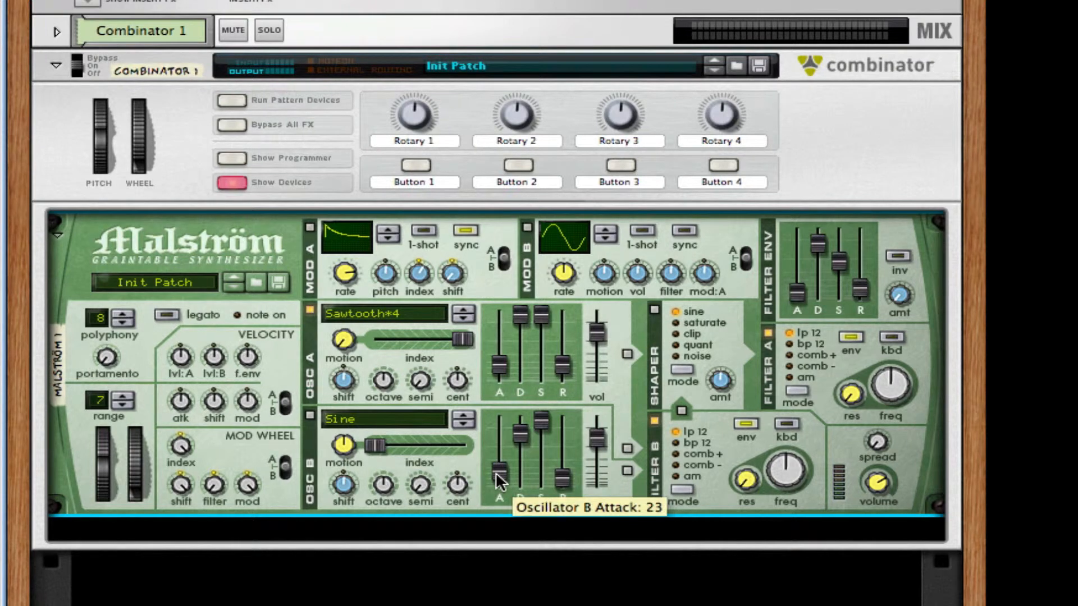
pyautogui.moveTo(559, 477); pyautogui.dragTo(560, 473)
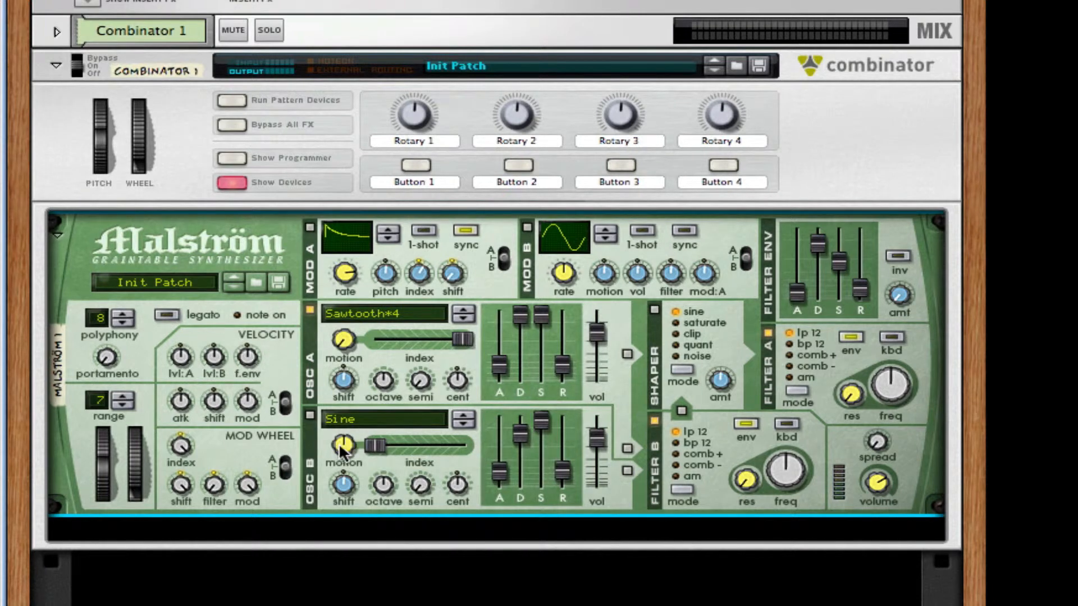
# Step: Switch on Oscillator B with the Square*4 wave, motion at -64, and the index raised to just above its midpoint
pyautogui.moveTo(339, 443); pyautogui.dragTo(354, 584)
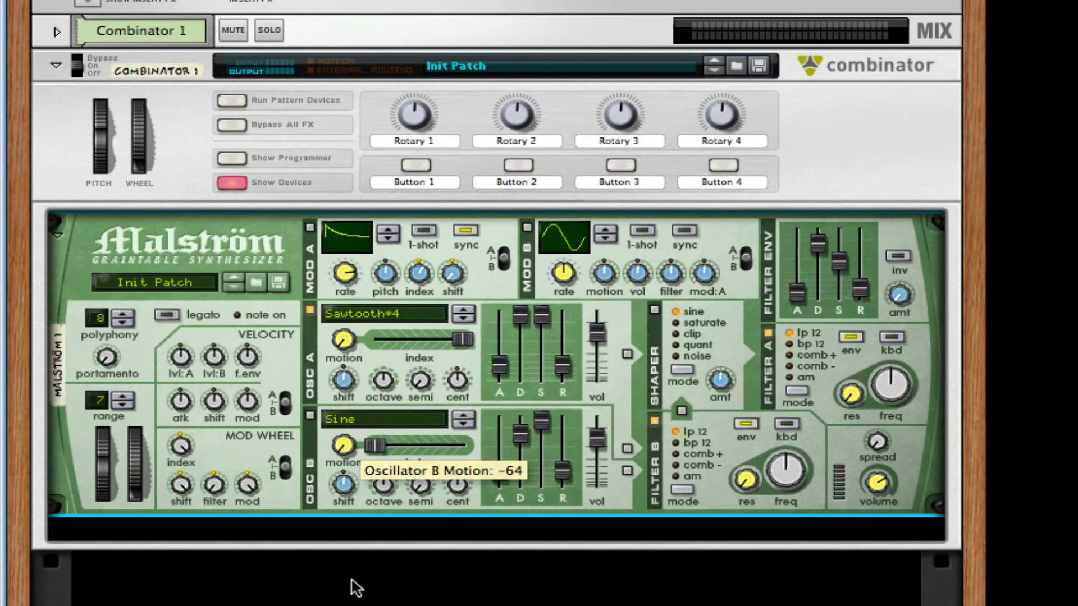
pyautogui.click(310, 415)
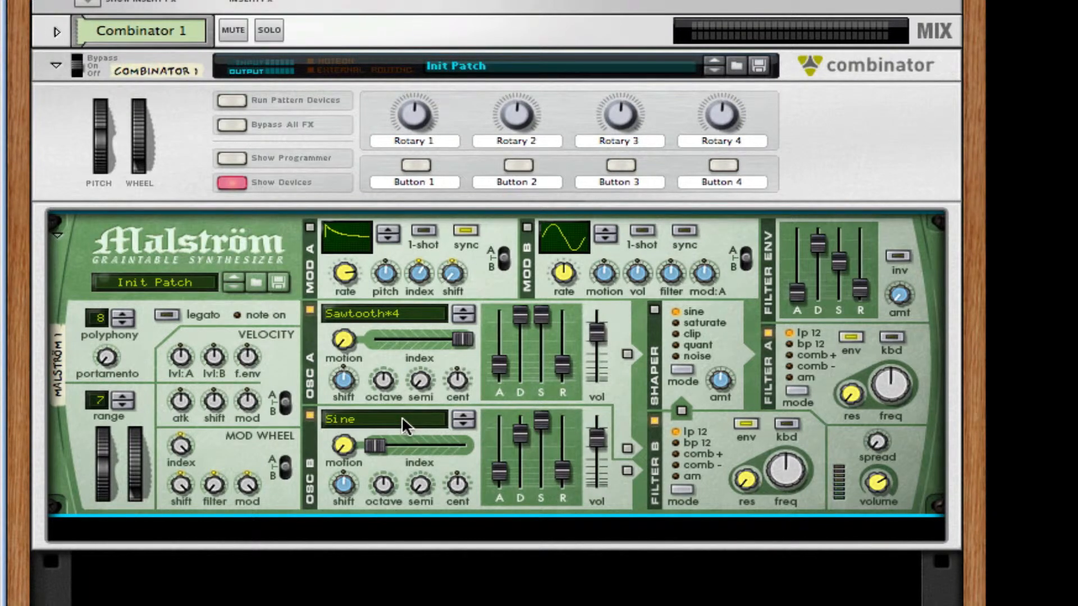
pyautogui.click(399, 422)
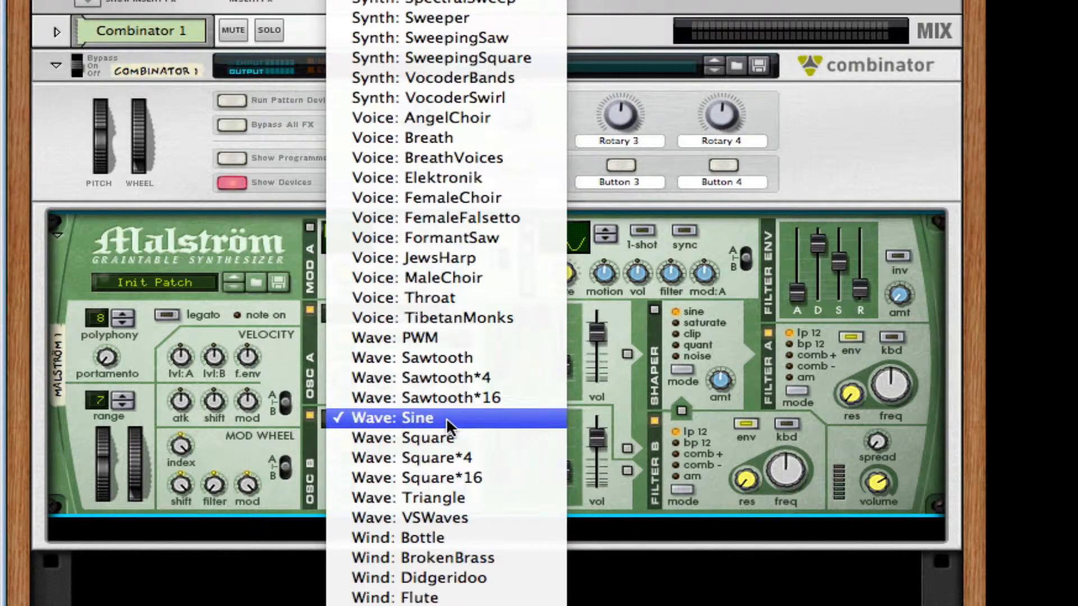
pyautogui.click(500, 459)
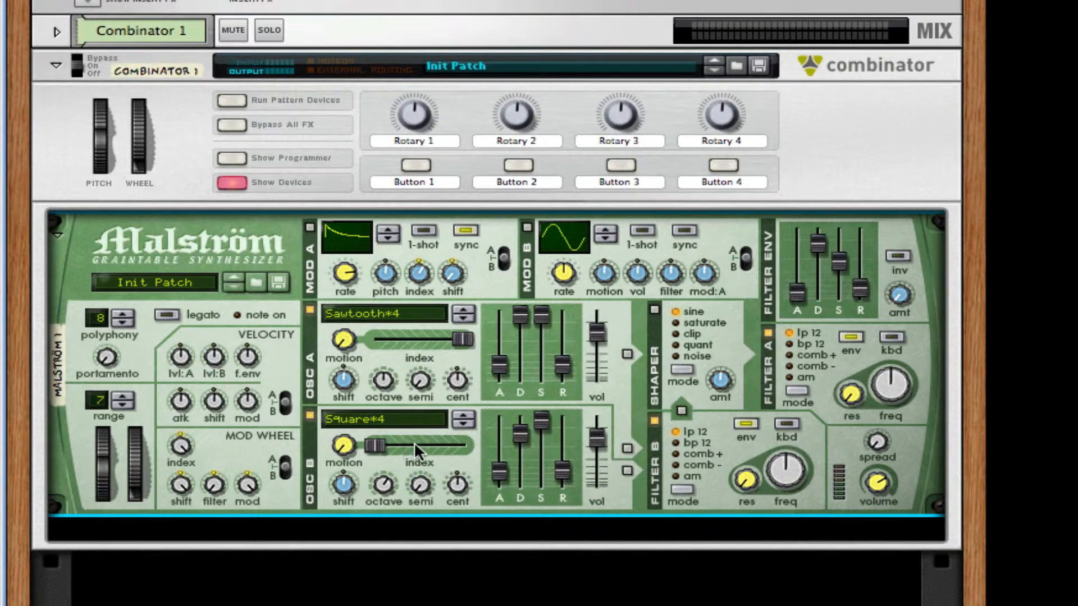
pyautogui.moveTo(413, 442); pyautogui.dragTo(435, 450)
# Step: Enable both of Oscillator B's output routings, including the one to Filter B
pyautogui.moveTo(601, 433)
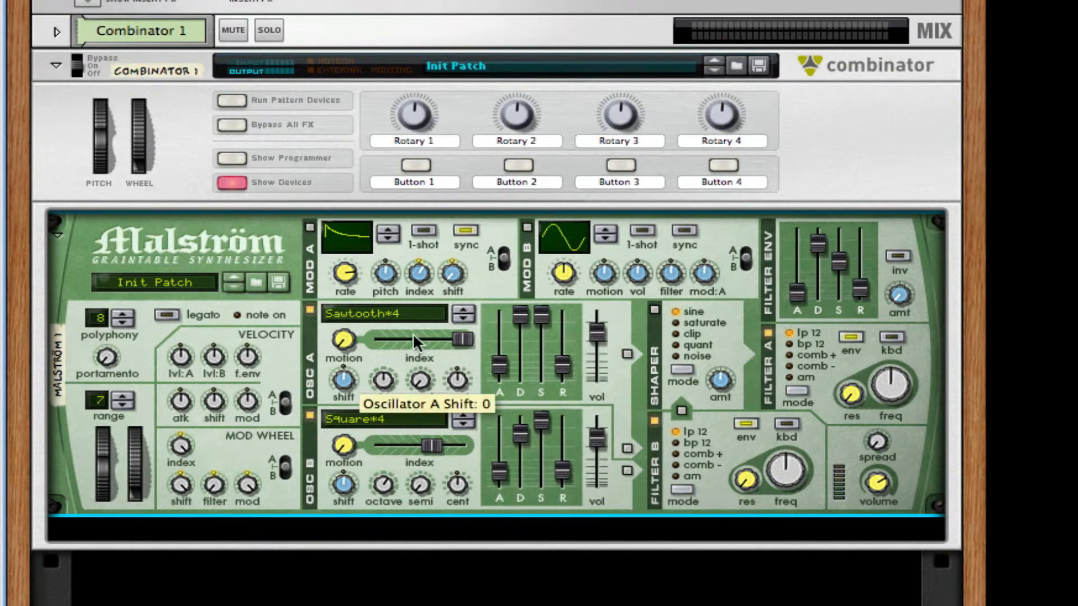
pyautogui.click(627, 448)
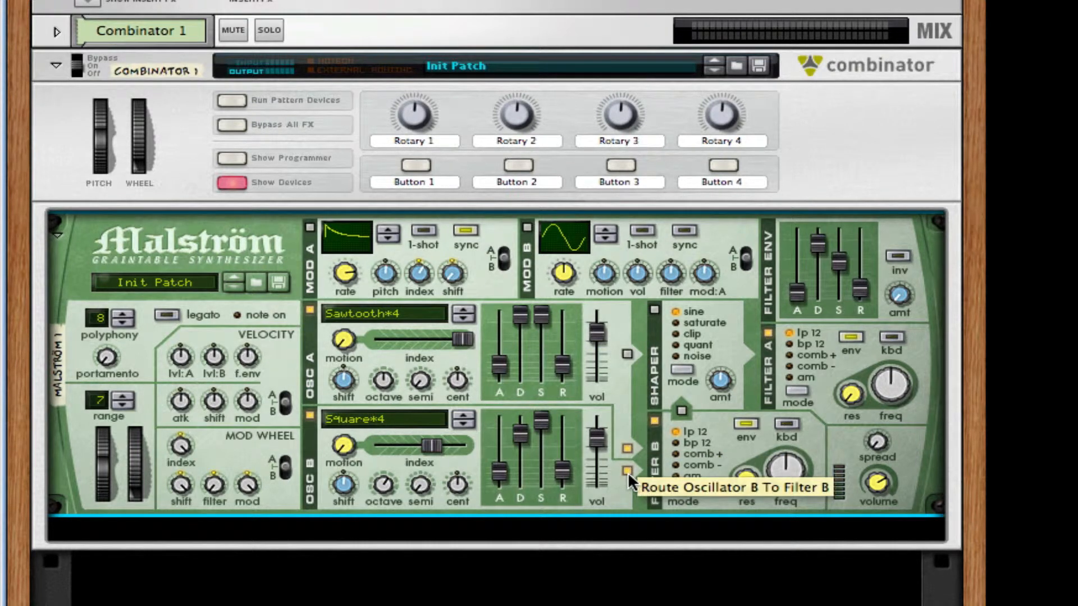
pyautogui.click(628, 471)
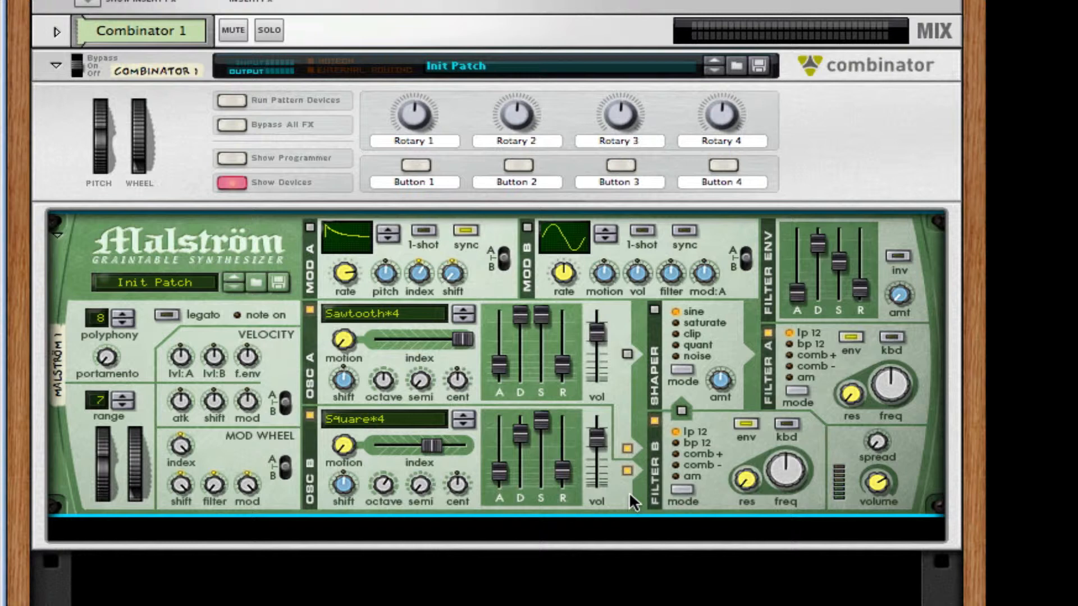
# Step: Set Filter B to AM mode with frequency 28, resonance 127, and keyboard tracking on
pyautogui.click(676, 475)
pyautogui.moveTo(784, 470); pyautogui.dragTo(780, 482)
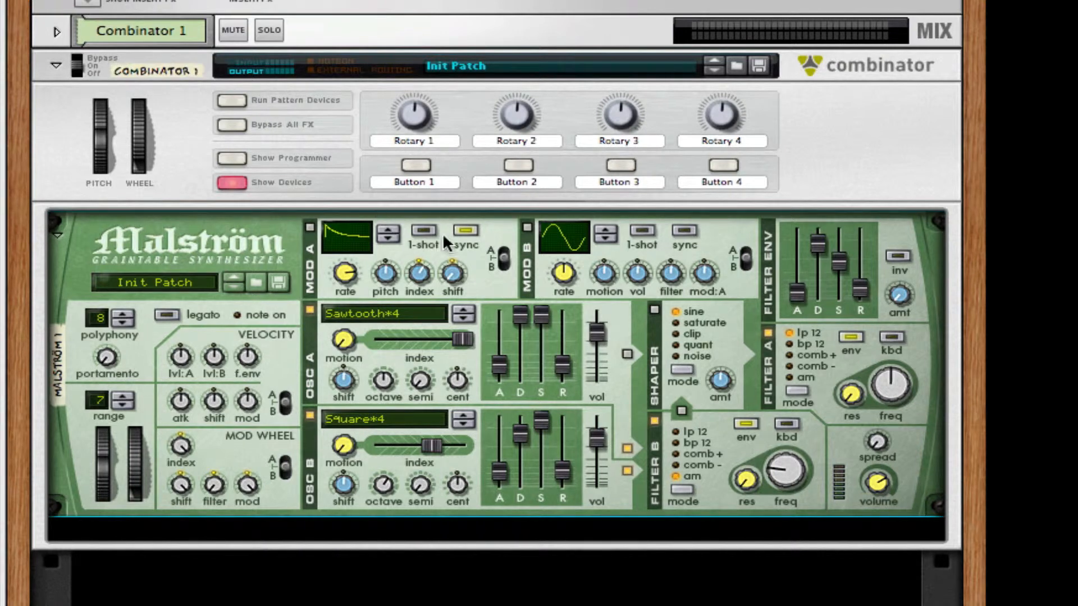
pyautogui.moveTo(802, 478)
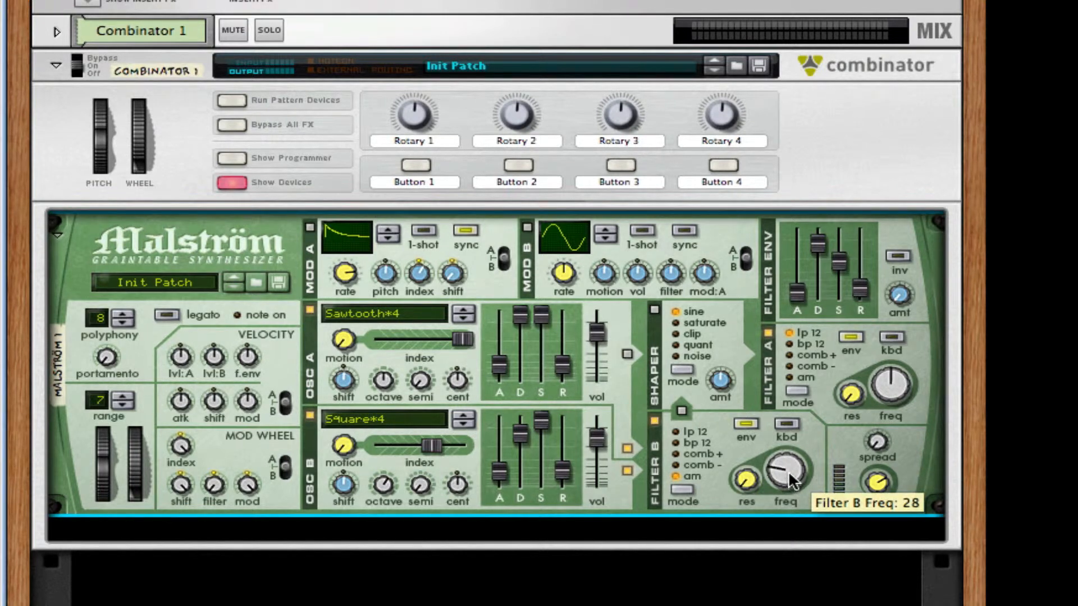
pyautogui.moveTo(788, 471); pyautogui.dragTo(787, 470)
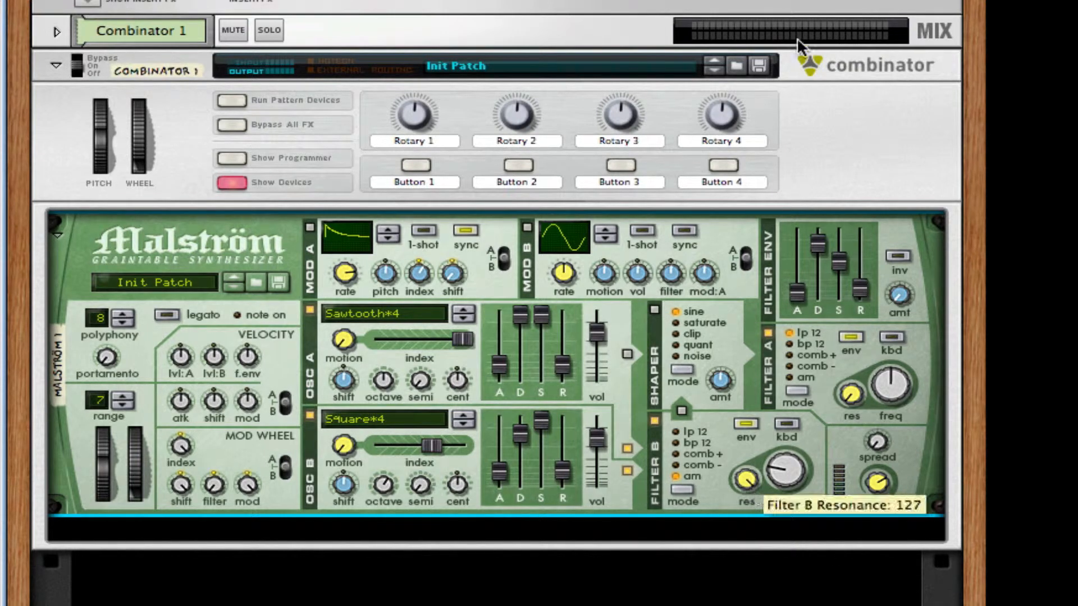
pyautogui.click(794, 419)
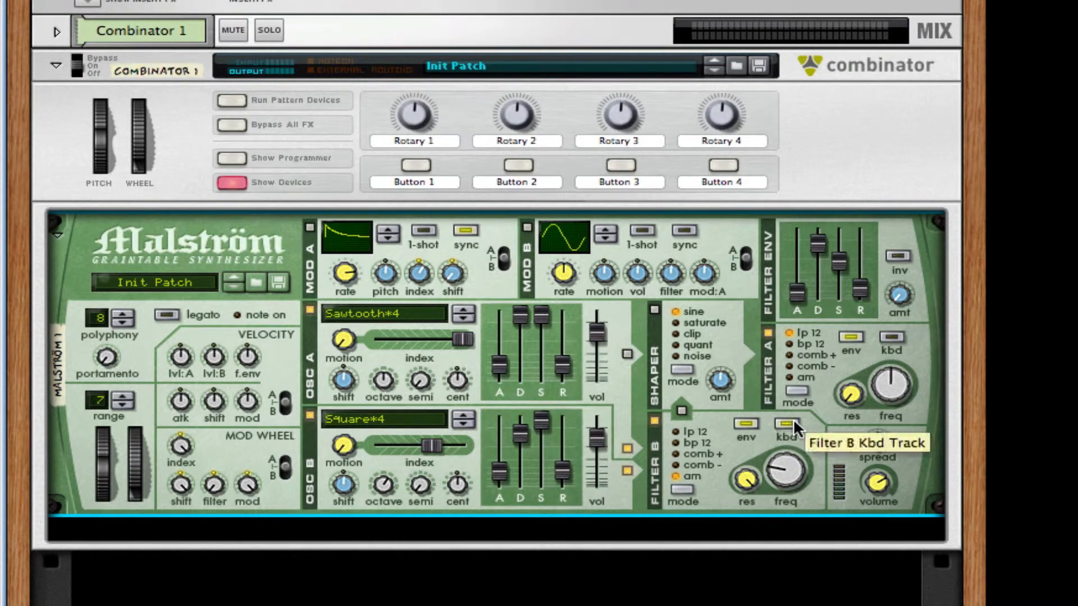
# Step: Add an RV7000 Advanced Reverb after the Malström and lower its dry-wet mix and decay
pyautogui.scroll(-1, 772, 404)
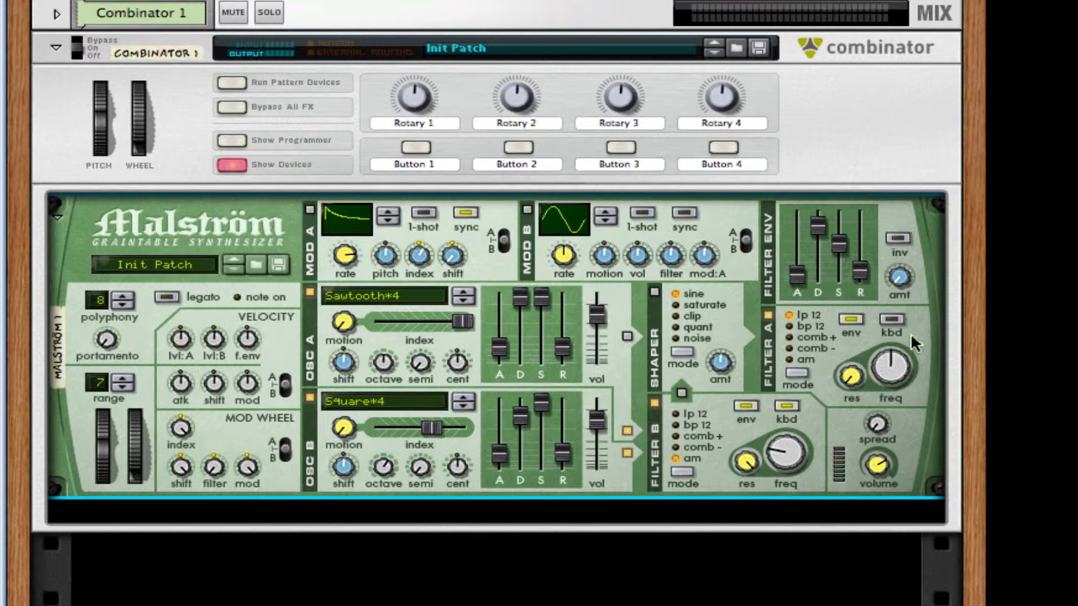
pyautogui.rightClick(648, 483)
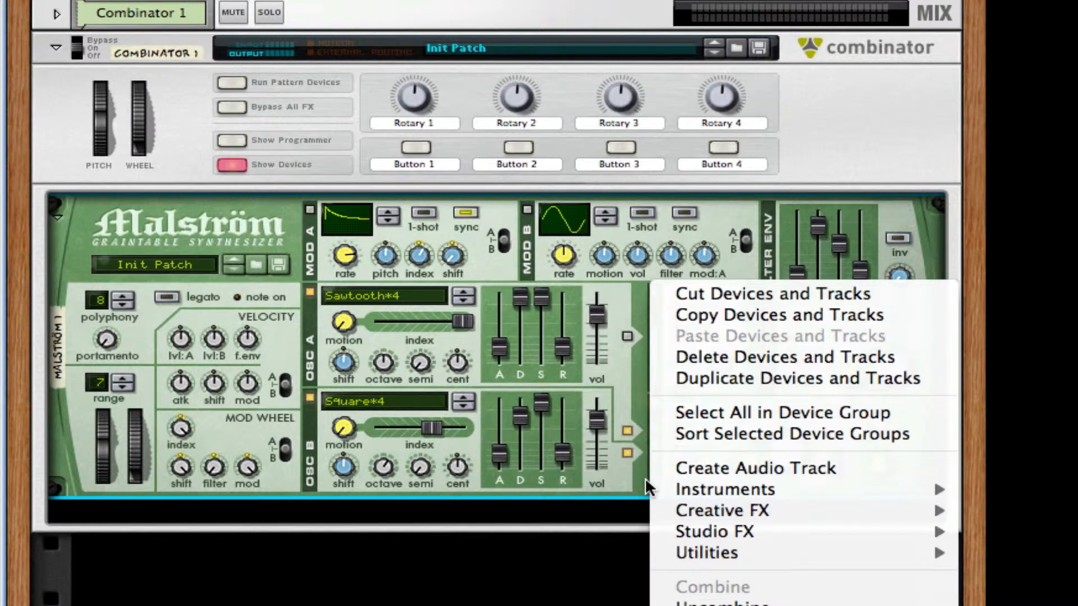
pyautogui.moveTo(853, 531)
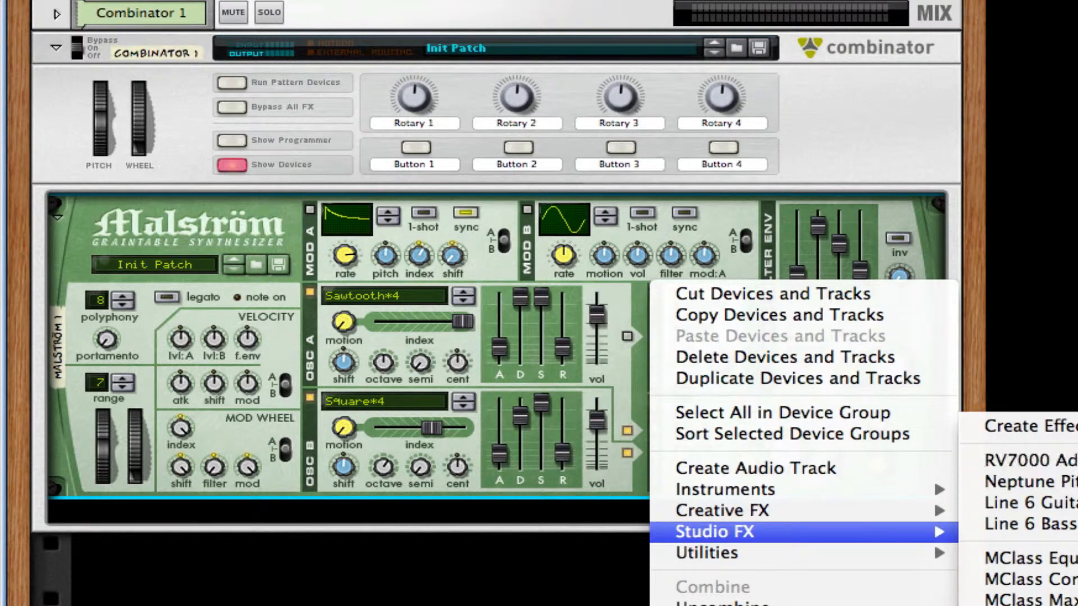
pyautogui.click(1011, 460)
pyautogui.moveTo(788, 579); pyautogui.dragTo(784, 593)
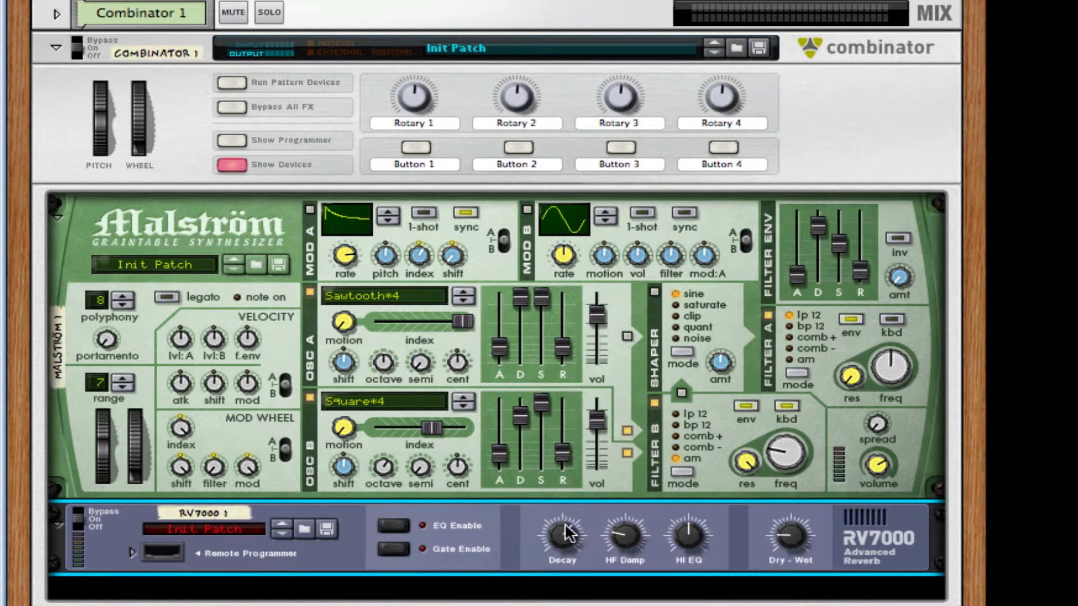
pyautogui.moveTo(561, 547); pyautogui.dragTo(561, 559)
# Step: Add a Line 6 Bass Amp after the reverb and switch on its compressor
pyautogui.rightClick(855, 530)
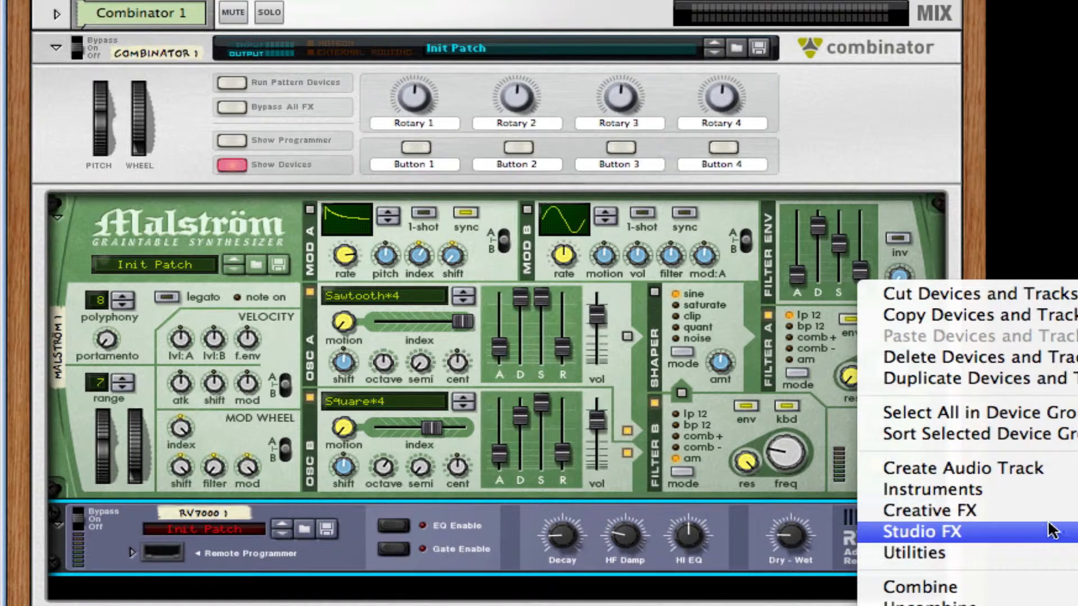
pyautogui.click(1077, 574)
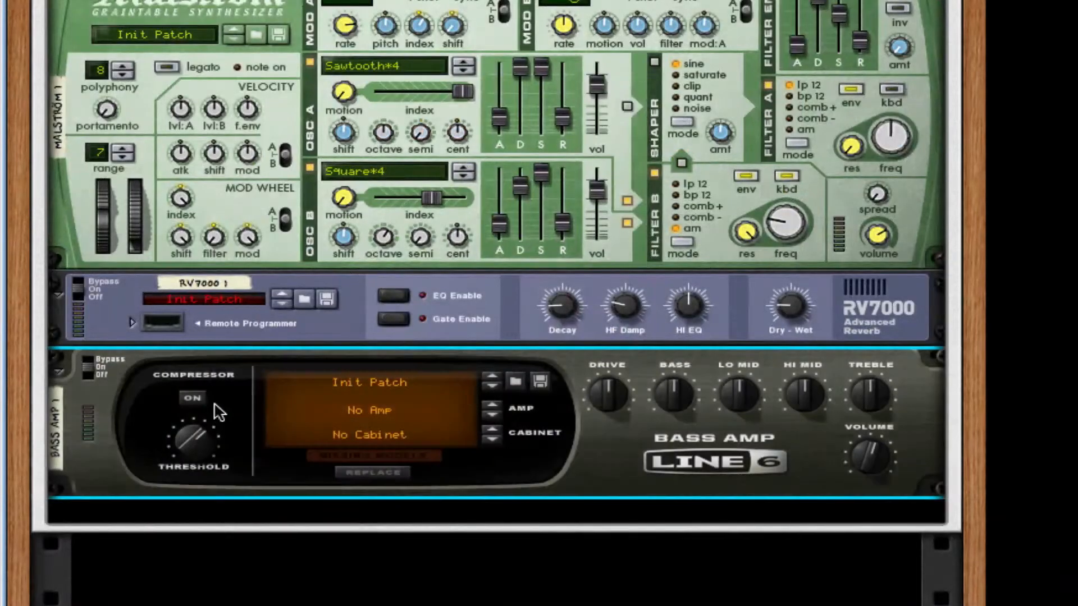
pyautogui.click(192, 400)
# Step: Add a Scream 4 distortion unit after the bass amp with its Damage section enabled
pyautogui.rightClick(688, 443)
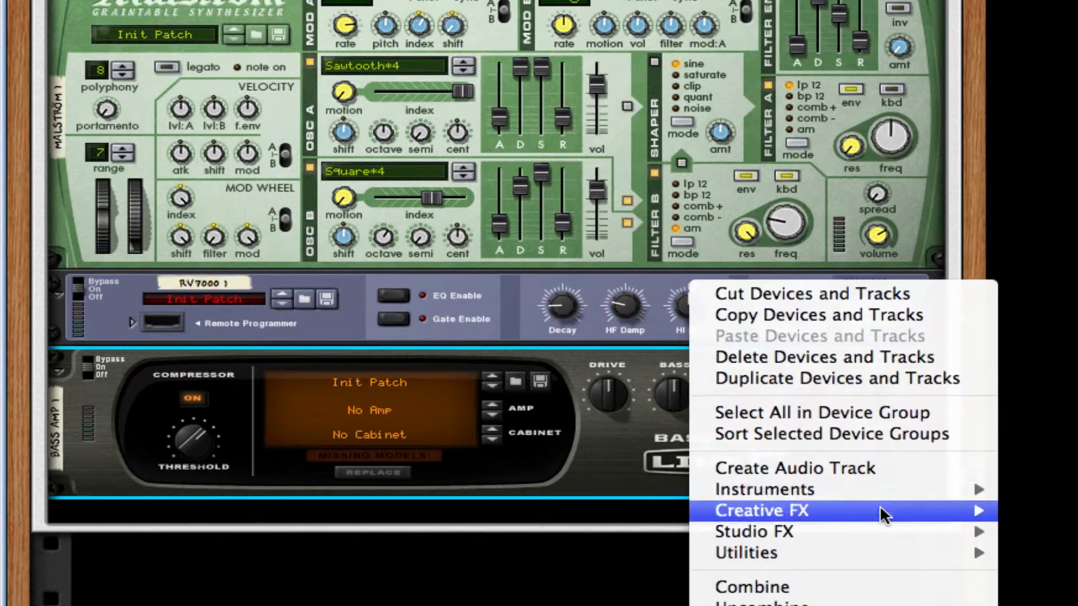
pyautogui.moveTo(876, 504)
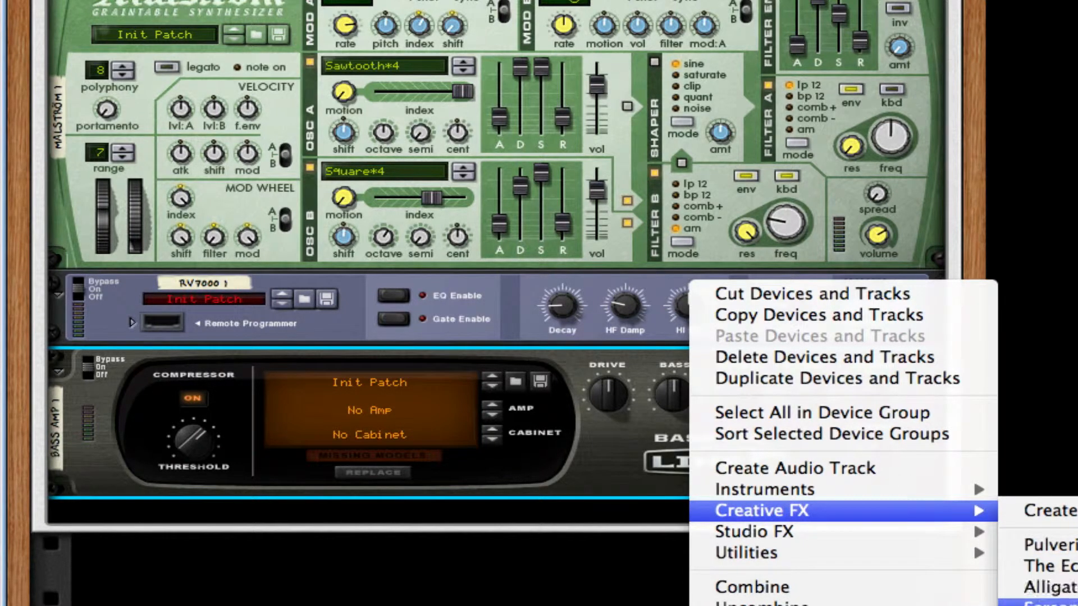
pyautogui.click(548, 375)
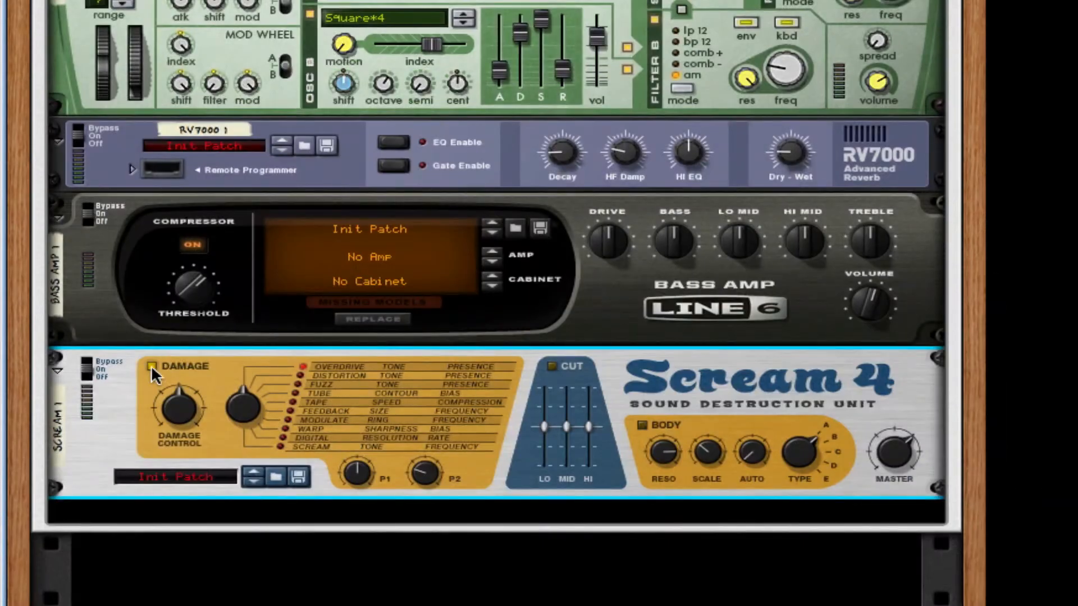
# Step: Lower Scream 4's damage control and choose the Modulate type, with P1 at maximum and P2 near its midpoint
pyautogui.moveTo(176, 414); pyautogui.dragTo(174, 429)
pyautogui.moveTo(230, 408); pyautogui.dragTo(234, 360)
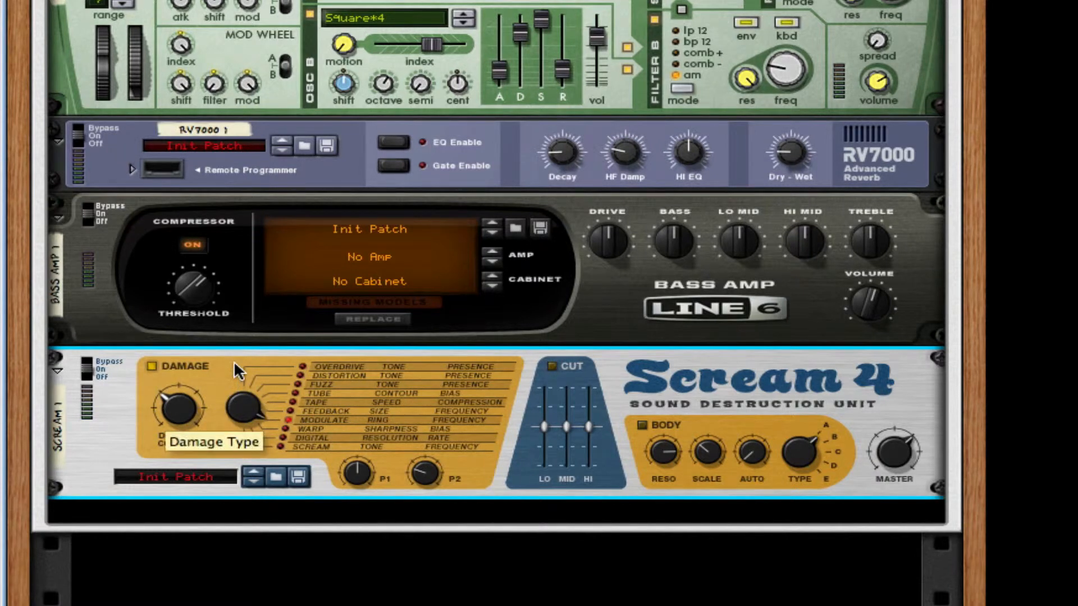
pyautogui.moveTo(370, 468); pyautogui.dragTo(376, 392)
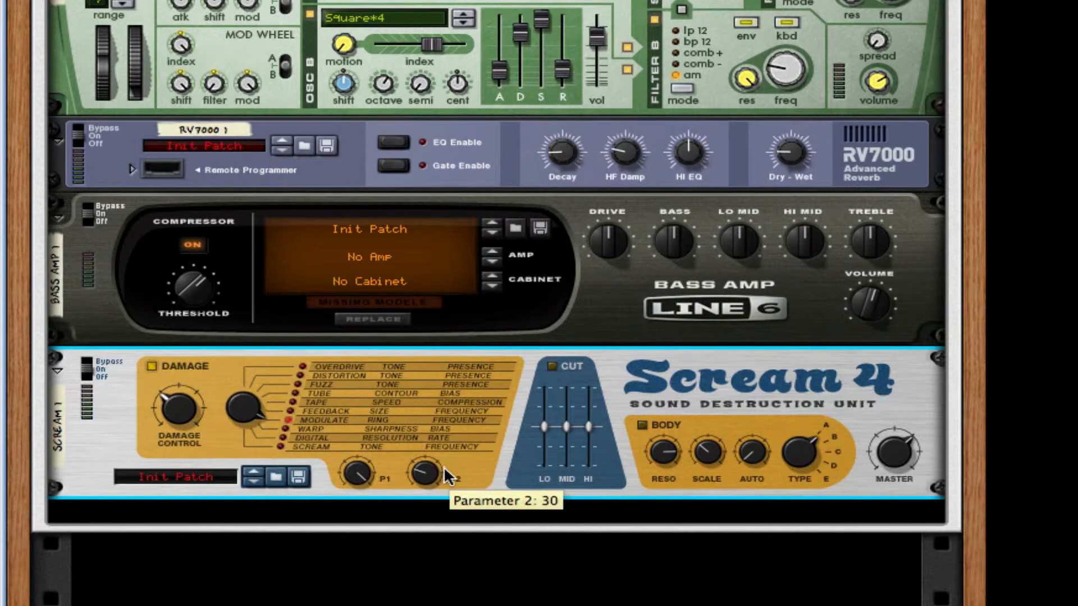
pyautogui.moveTo(443, 478); pyautogui.dragTo(449, 451)
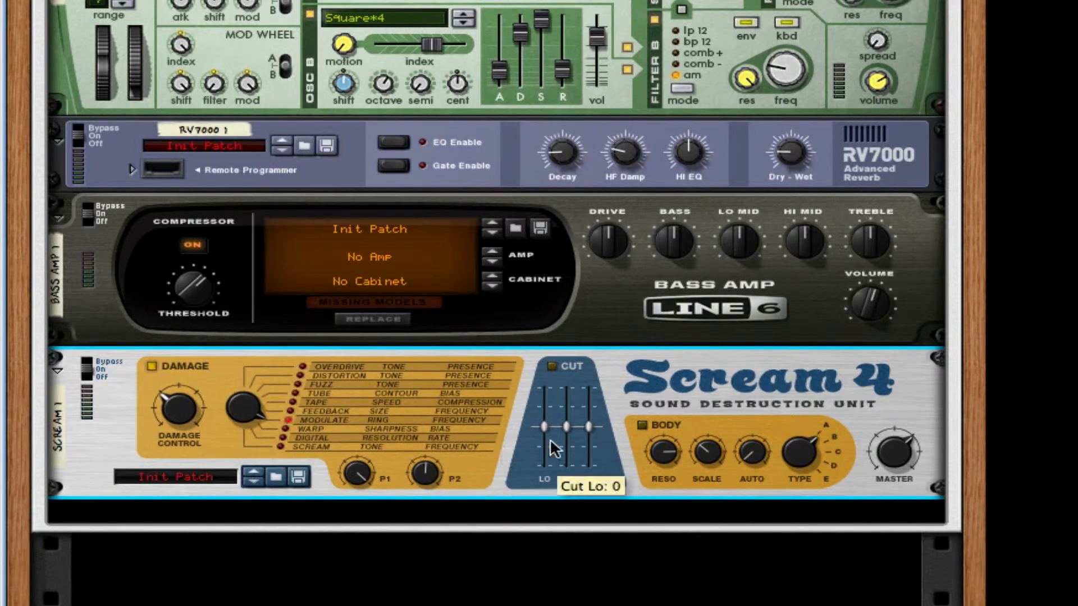
# Step: Enable Scream 4's Body section, lower its resonance, set scale around the midpoint, and raise auto
pyautogui.click(642, 425)
pyautogui.moveTo(659, 463); pyautogui.dragTo(658, 476)
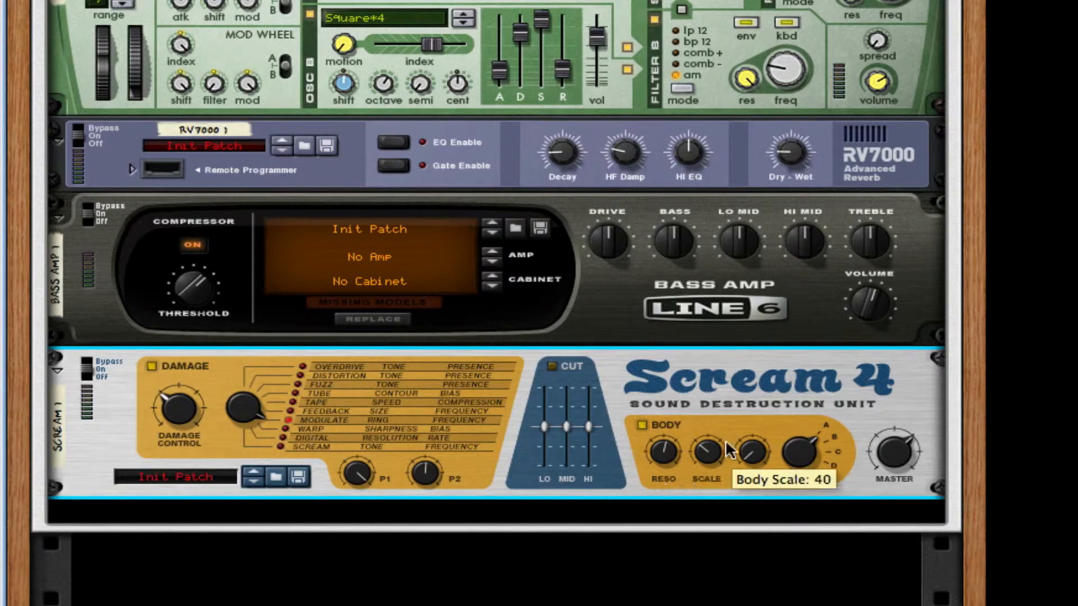
pyautogui.moveTo(722, 441); pyautogui.dragTo(723, 436)
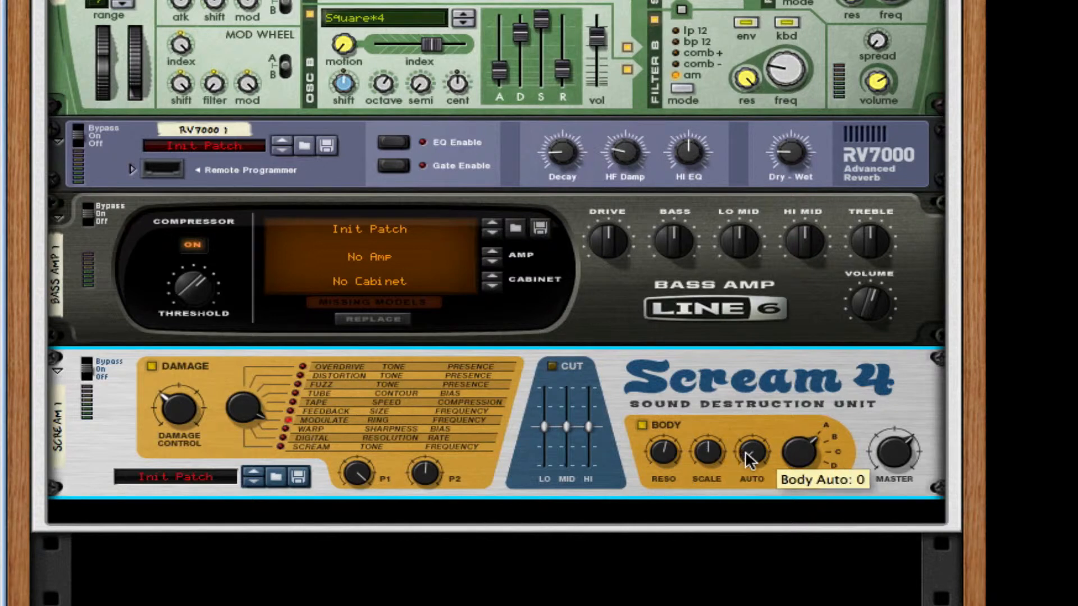
pyautogui.moveTo(754, 450); pyautogui.dragTo(773, 403)
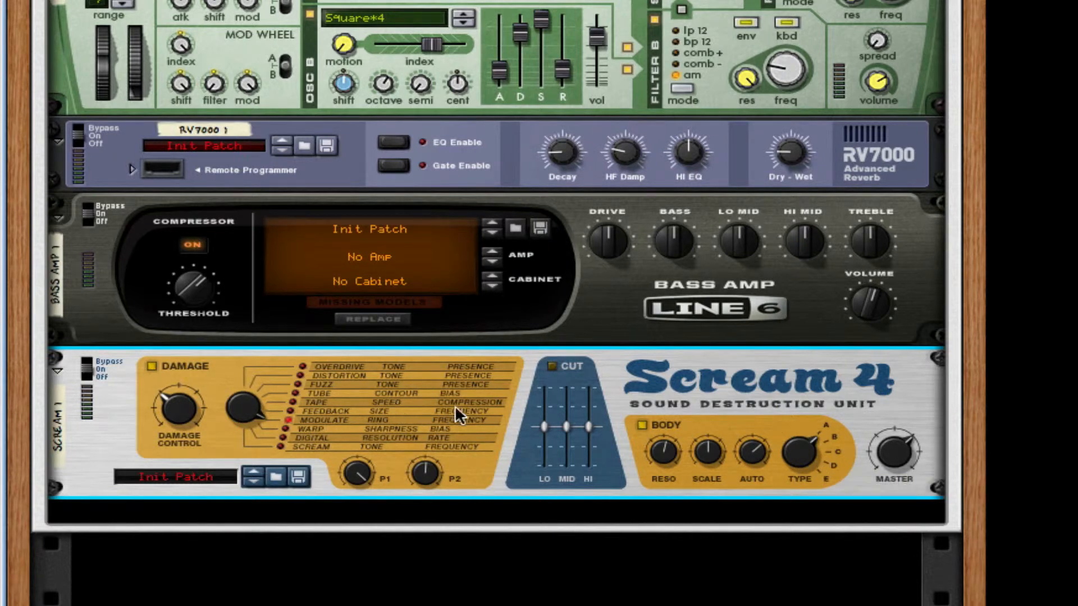
# Step: Add an MClass Equalizer after Scream 4 and enable its low cut, low shelf, both parametric bands, and high shelf
pyautogui.rightClick(512, 477)
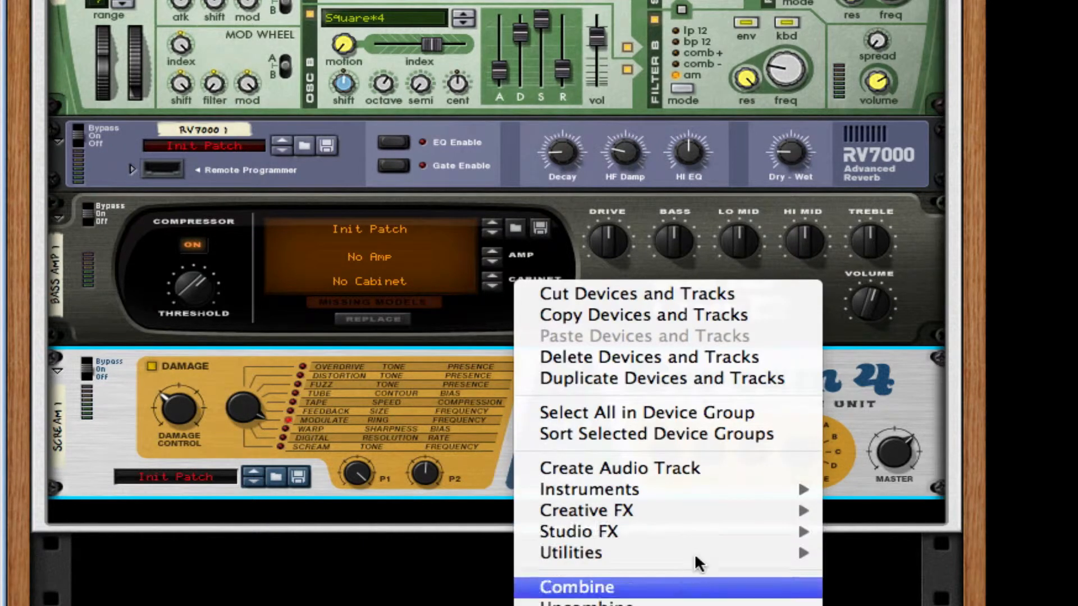
pyautogui.moveTo(718, 532)
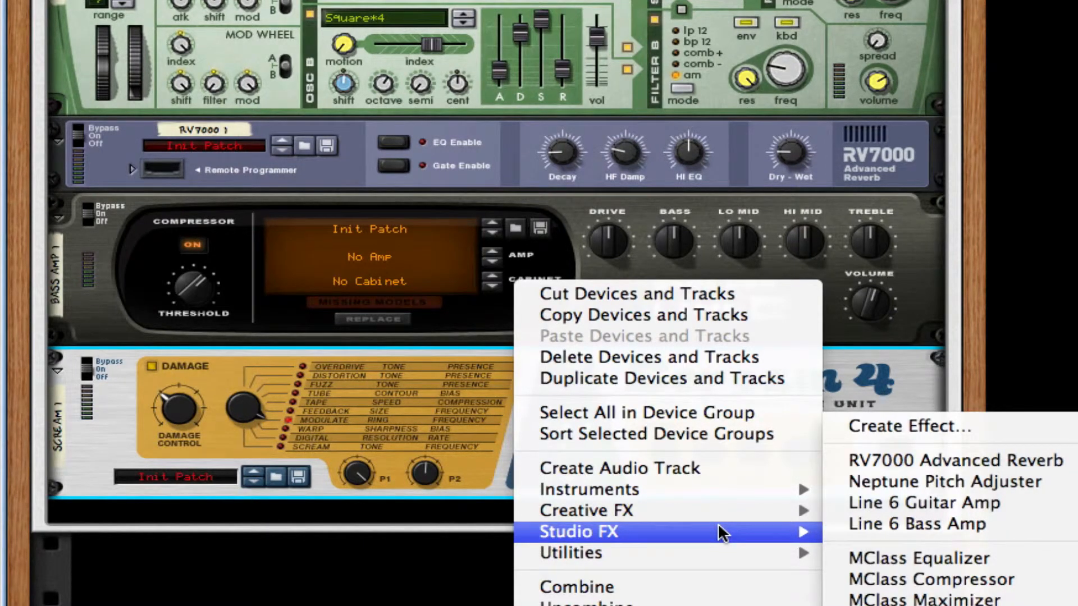
pyautogui.click(1011, 559)
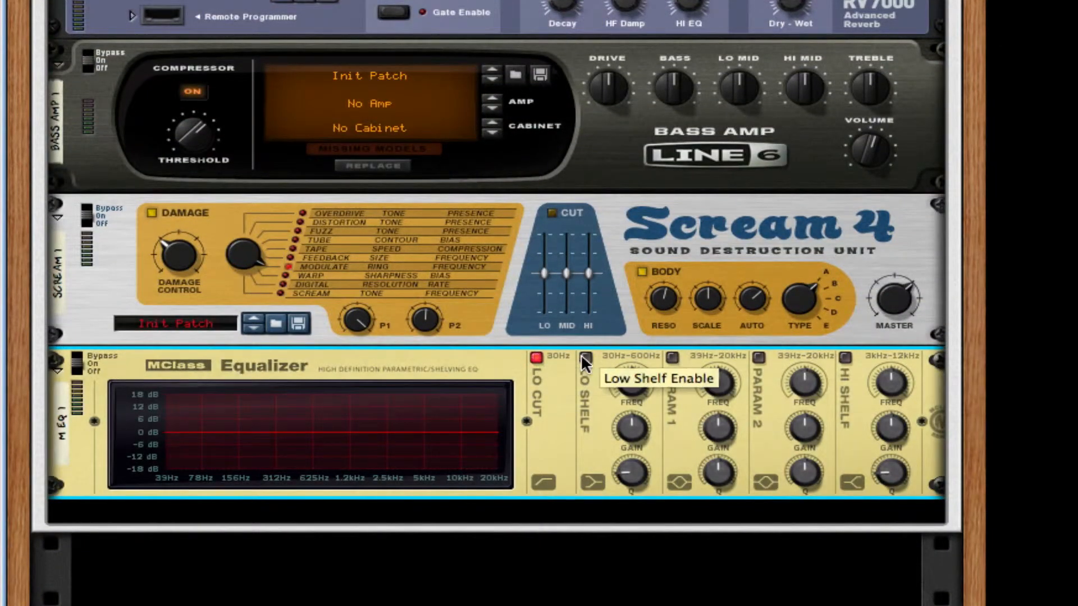
pyautogui.click(585, 358)
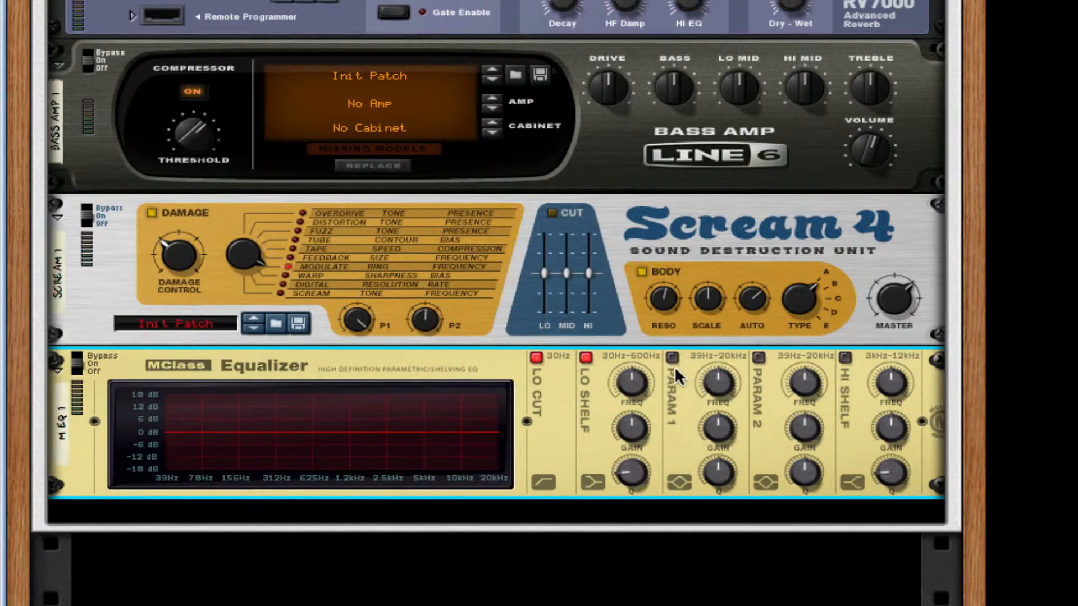
pyautogui.click(673, 358)
pyautogui.click(760, 358)
pyautogui.click(846, 357)
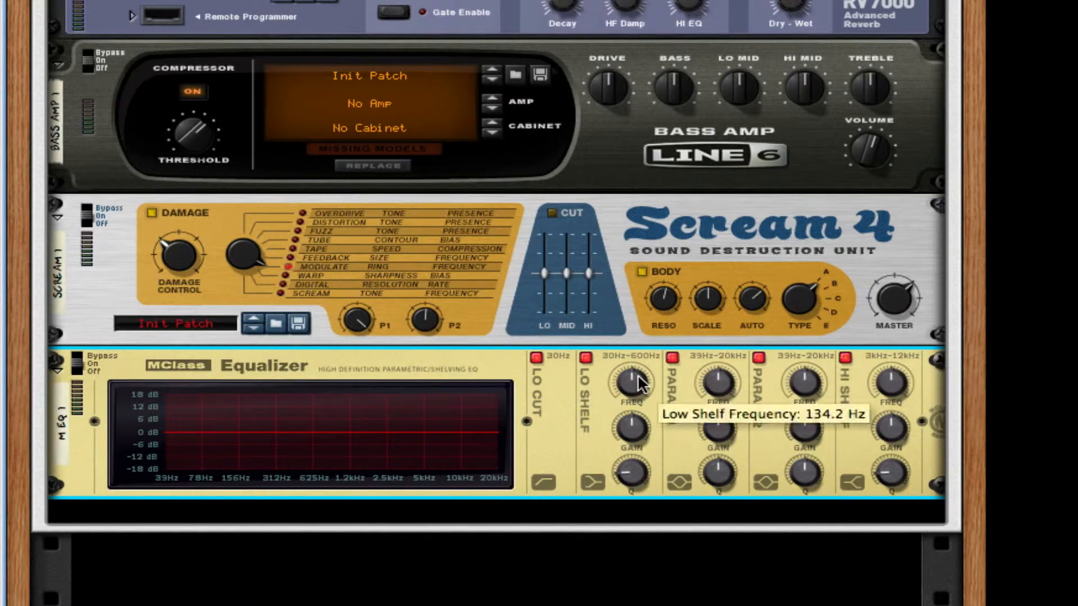
# Step: Lower the equalizer's low shelf frequency and gain with maximum Q, and make Parametric 1 a narrow, deep cut near 312 Hz
pyautogui.moveTo(640, 385); pyautogui.dragTo(648, 315)
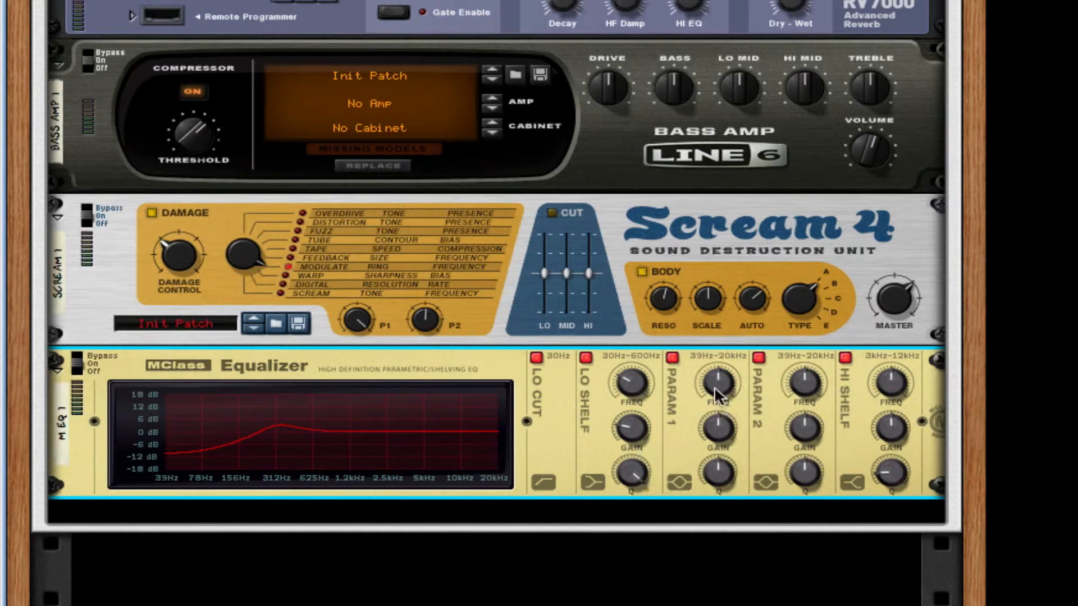
pyautogui.moveTo(726, 388); pyautogui.dragTo(734, 524)
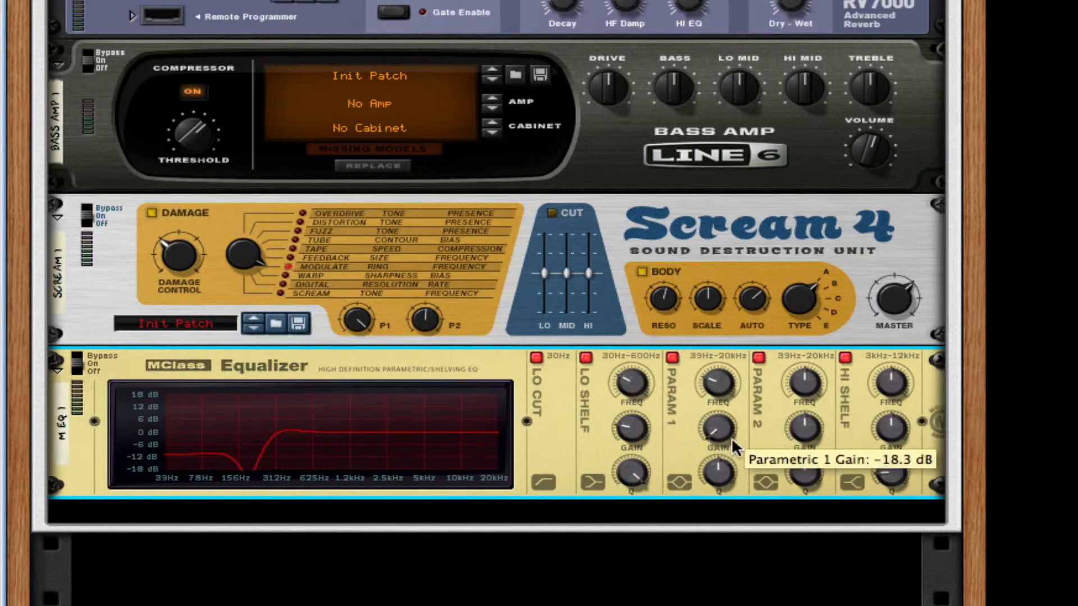
pyautogui.moveTo(732, 463); pyautogui.dragTo(759, 338)
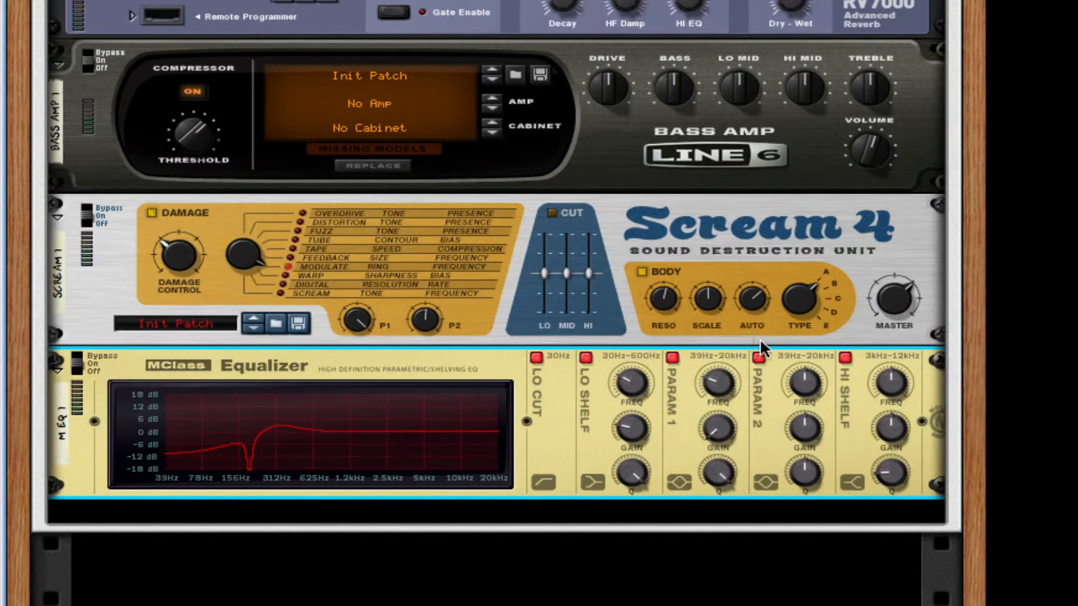
pyautogui.moveTo(719, 387); pyautogui.dragTo(721, 382)
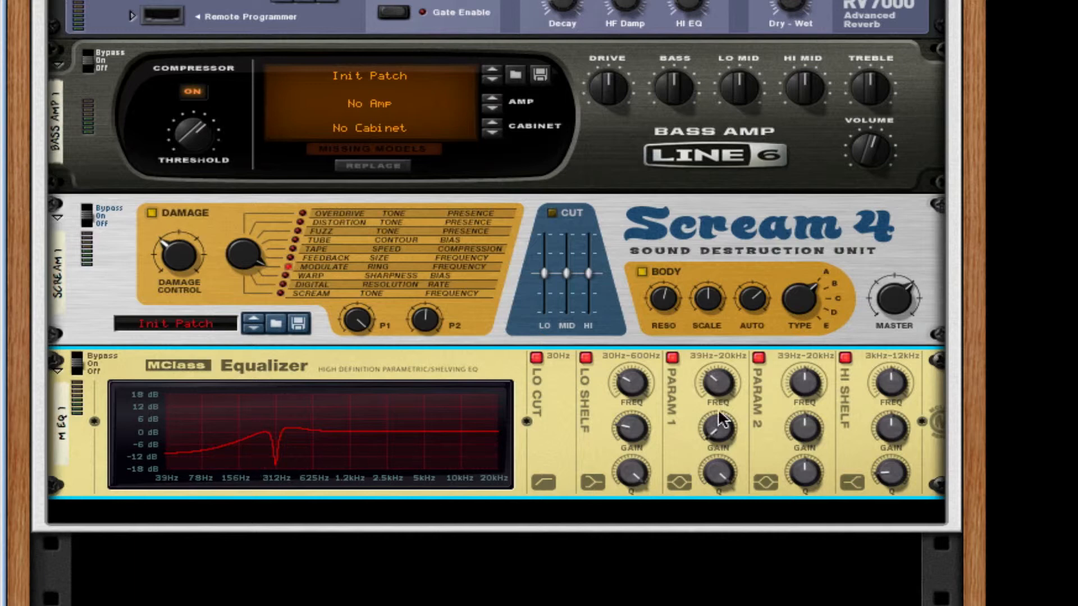
# Step: Make Parametric 2 a narrow -18.3 dB cut near 2.585 kHz, and give the high shelf minimum frequency, a slight boost and maximum Q
pyautogui.moveTo(813, 385); pyautogui.dragTo(814, 382)
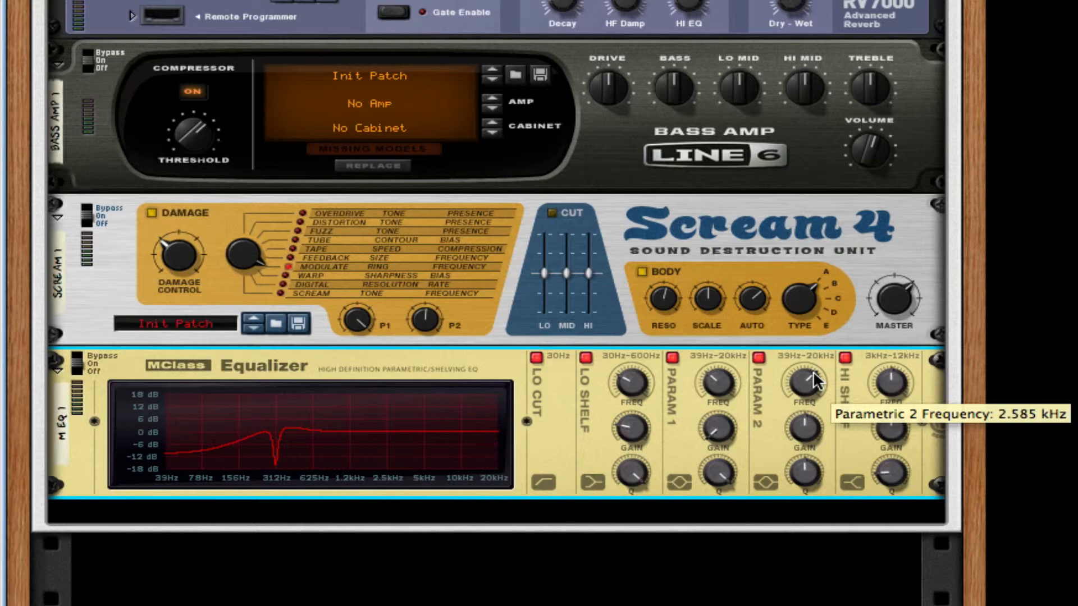
pyautogui.moveTo(805, 438); pyautogui.dragTo(801, 527)
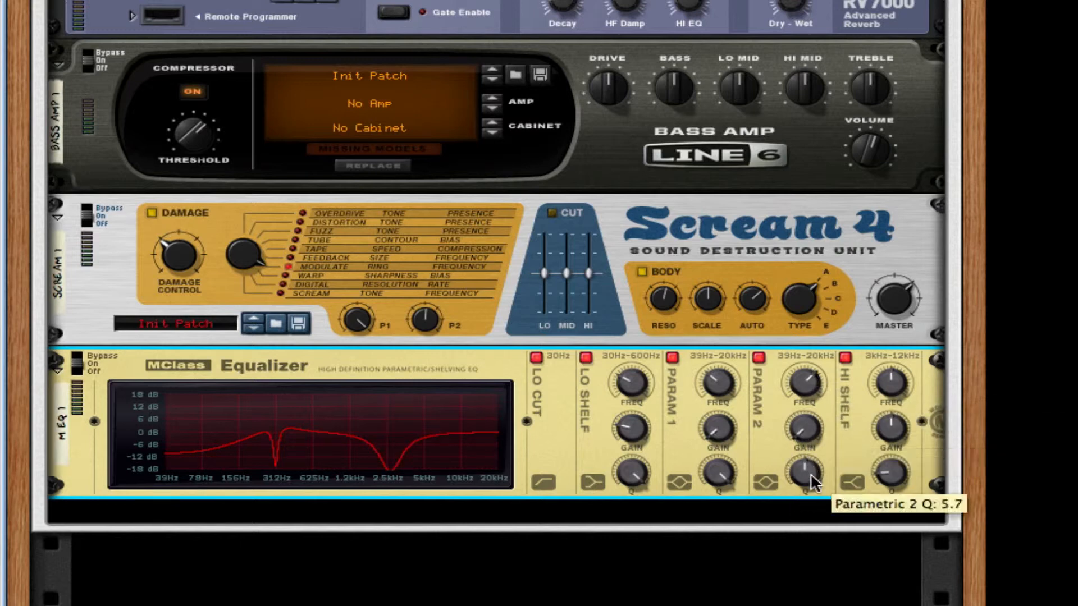
pyautogui.moveTo(813, 481); pyautogui.dragTo(814, 449)
pyautogui.moveTo(891, 383); pyautogui.dragTo(896, 433)
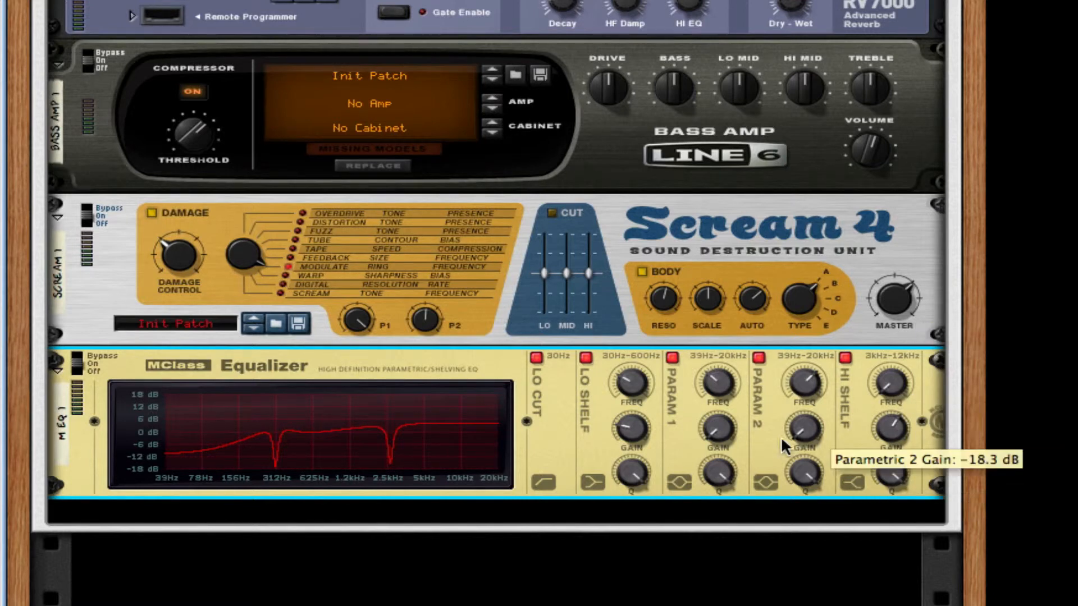
pyautogui.rightClick(776, 444)
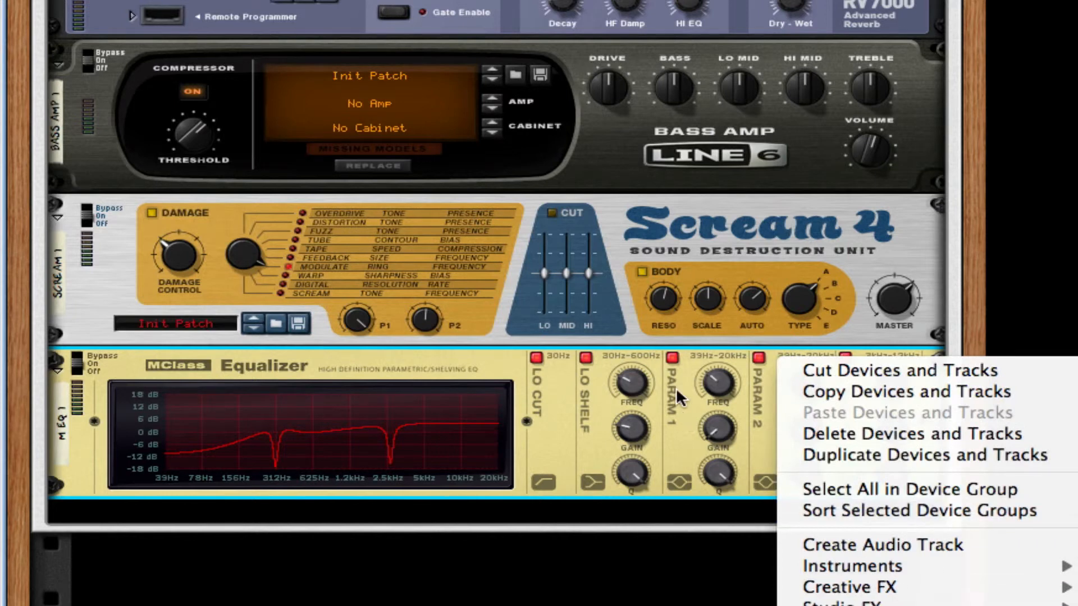
pyautogui.click(711, 392)
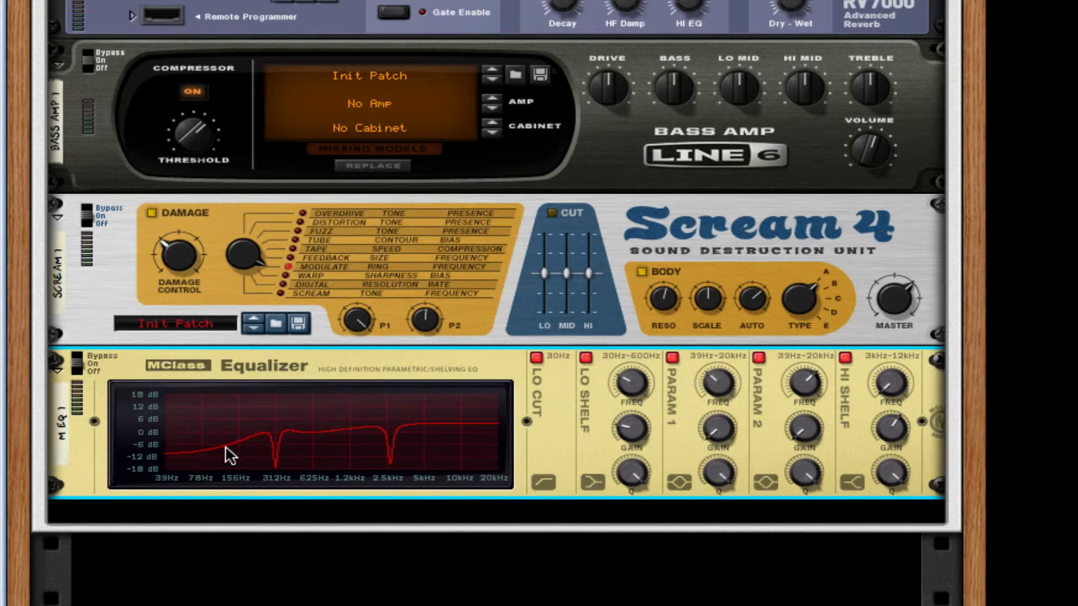
# Step: Add an MClass Maximizer after the equalizer, with the limiter off, Auto release, and Soft Clip enabled at maximum amount
pyautogui.rightClick(666, 417)
pyautogui.moveTo(730, 603)
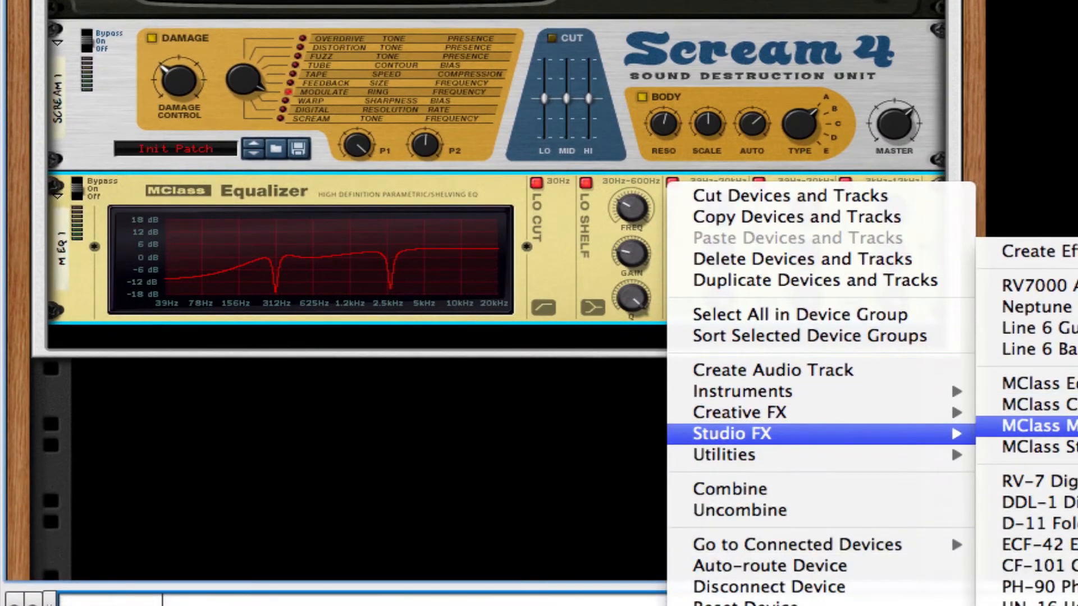
pyautogui.click(1030, 599)
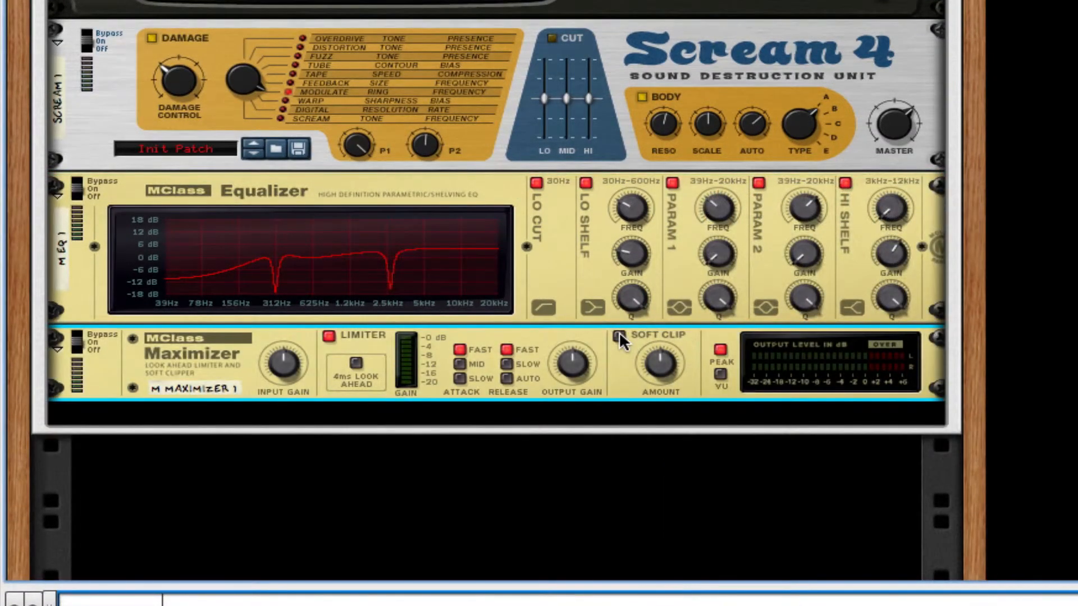
pyautogui.click(619, 336)
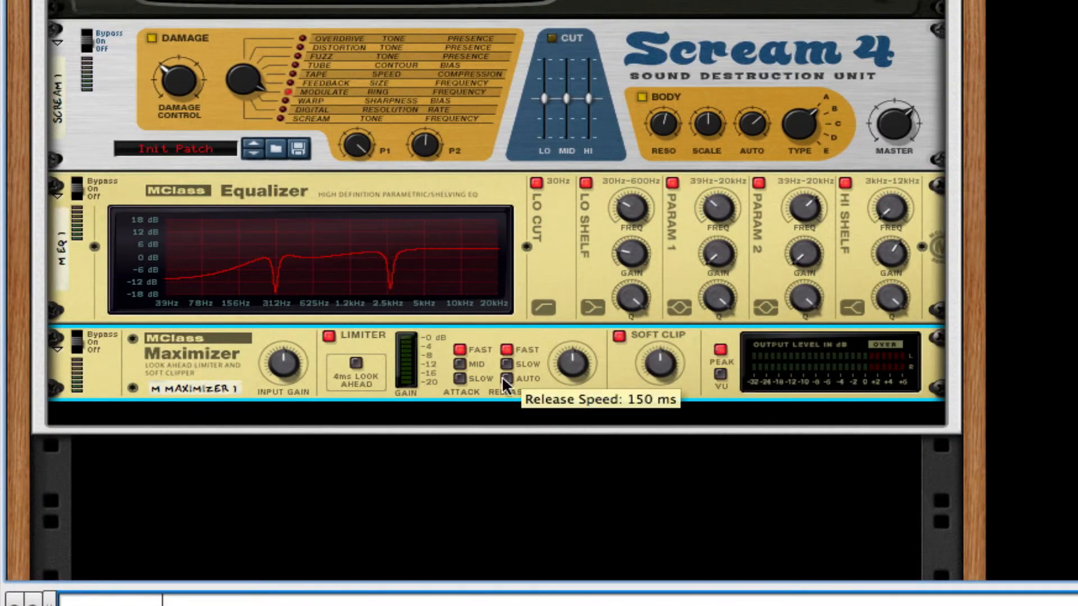
pyautogui.click(329, 335)
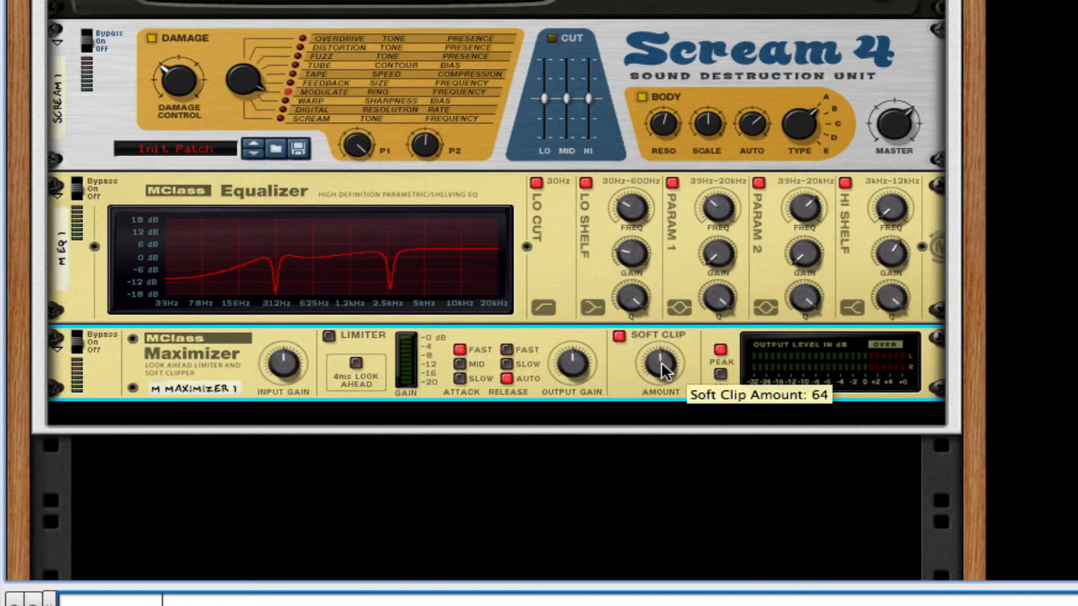
pyautogui.moveTo(661, 362); pyautogui.dragTo(627, 350)
# Step: Add a second Line 6 Bass Amp after the MClass Maximizer
pyautogui.rightClick(624, 356)
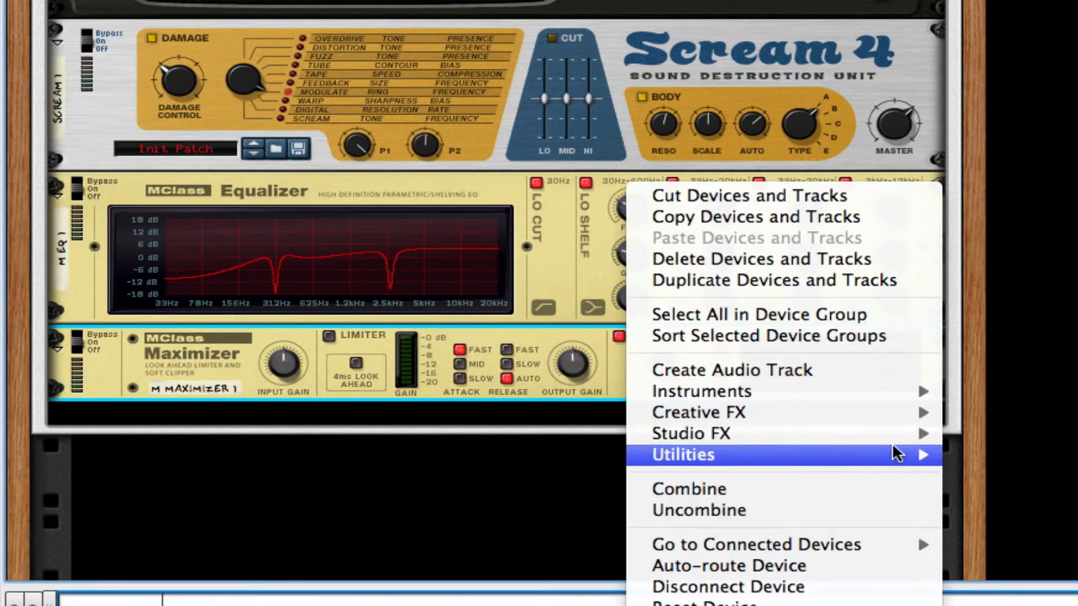
pyautogui.moveTo(901, 441)
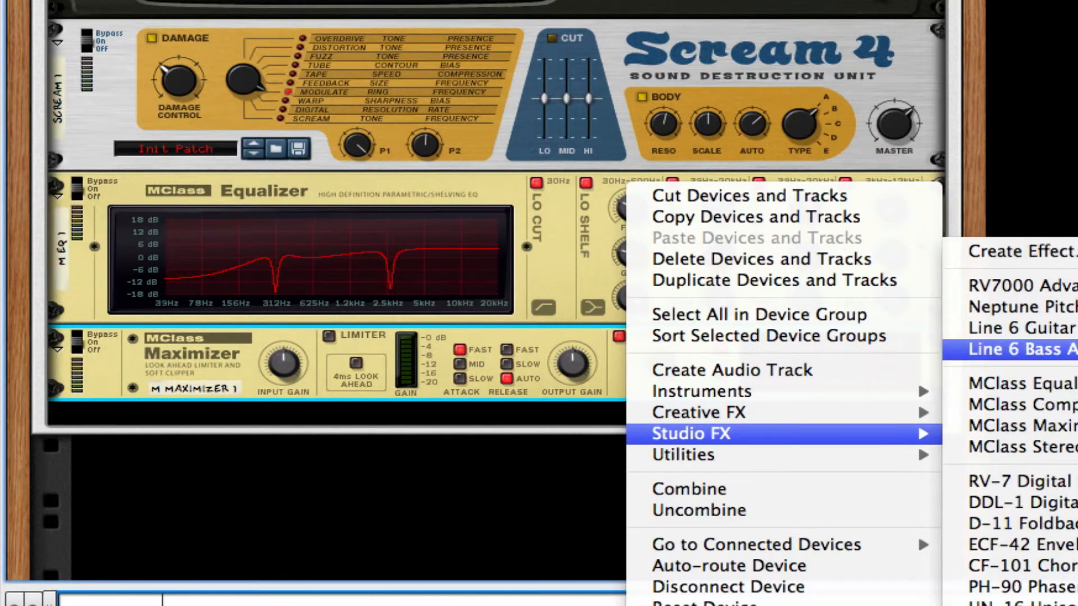
pyautogui.click(1011, 349)
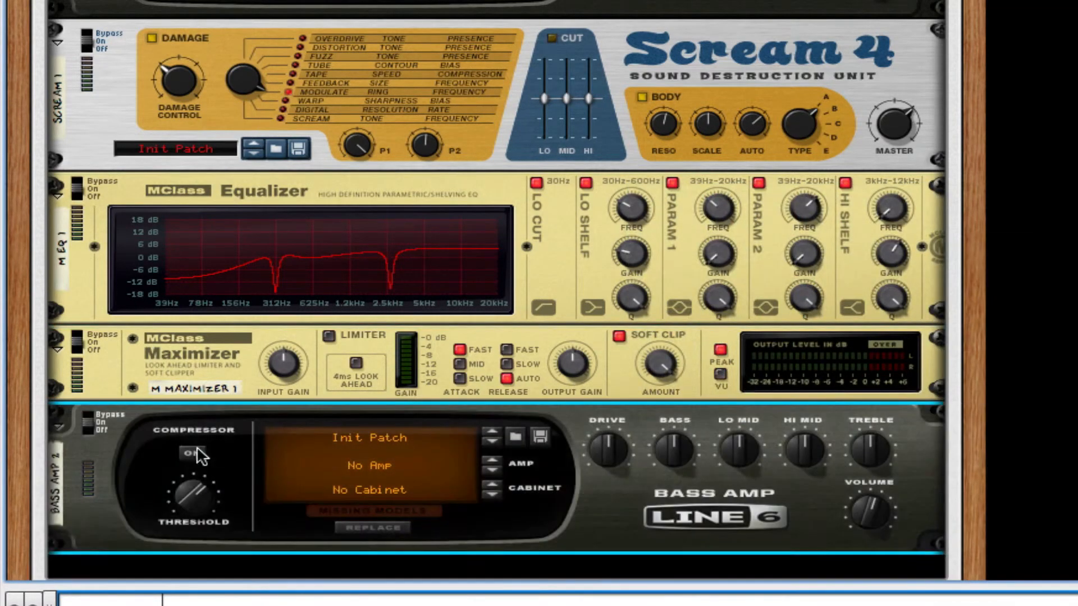
pyautogui.scroll(5, 576, 419)
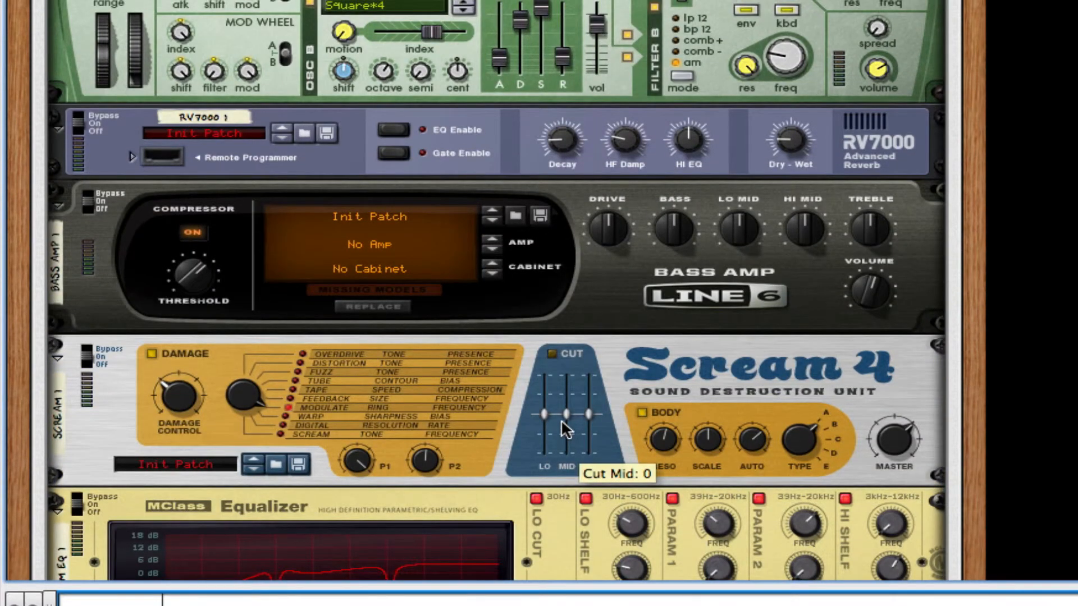
pyautogui.scroll(4, 561, 420)
pyautogui.scroll(-4, 553, 412)
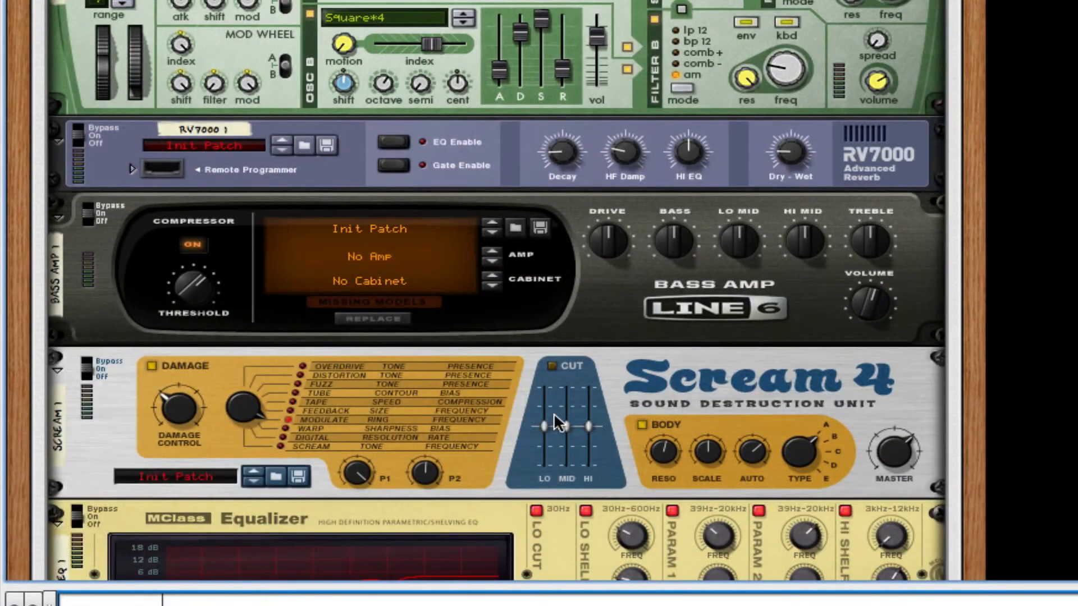